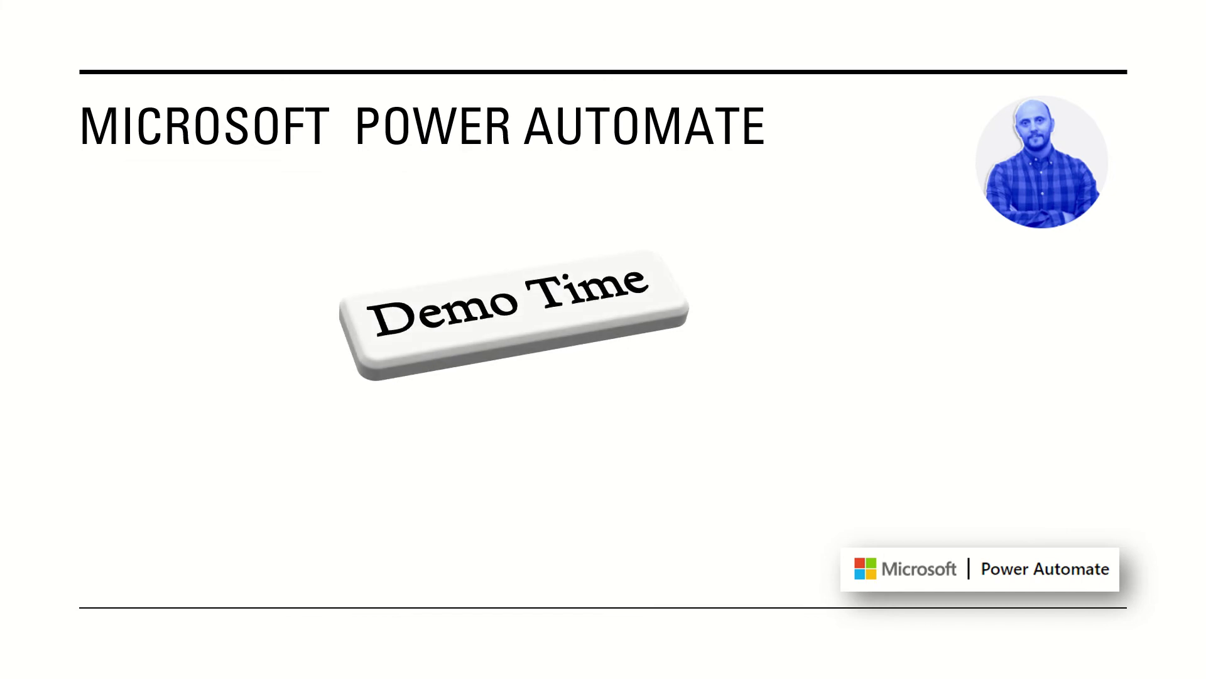
Step: Leave the slide show for the SharePoint CommentsByPage list and delete its Home, Comments and VideoDemo items
key(Escape)
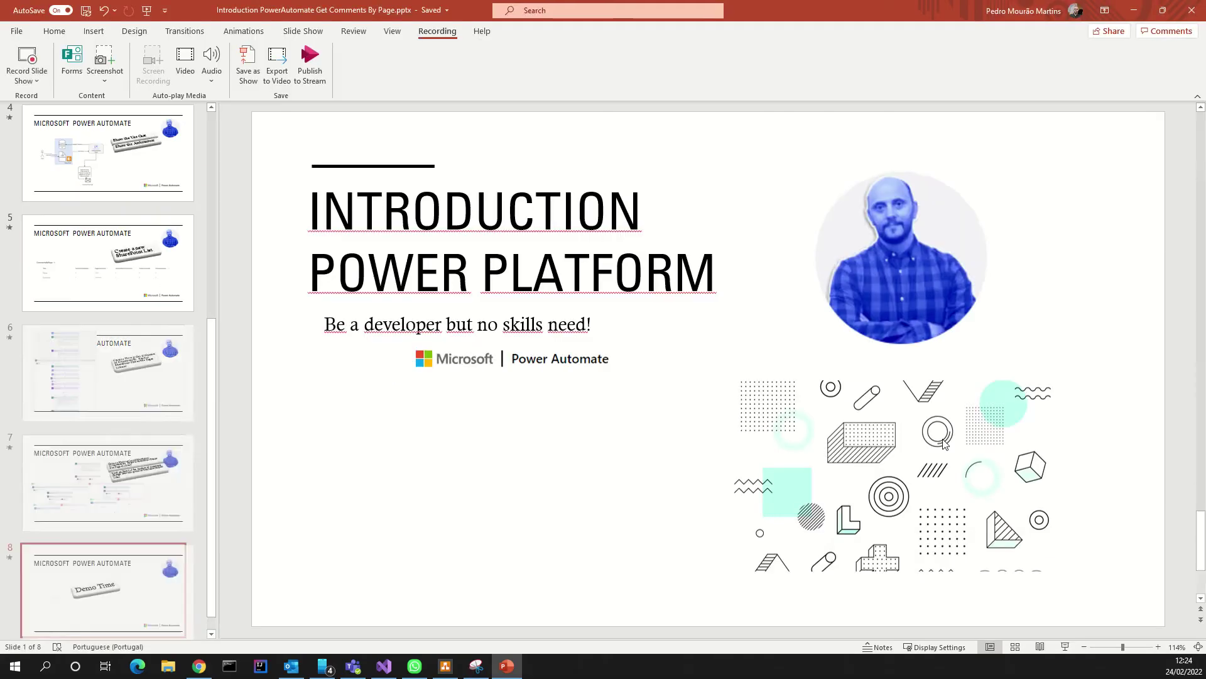
click(1134, 10)
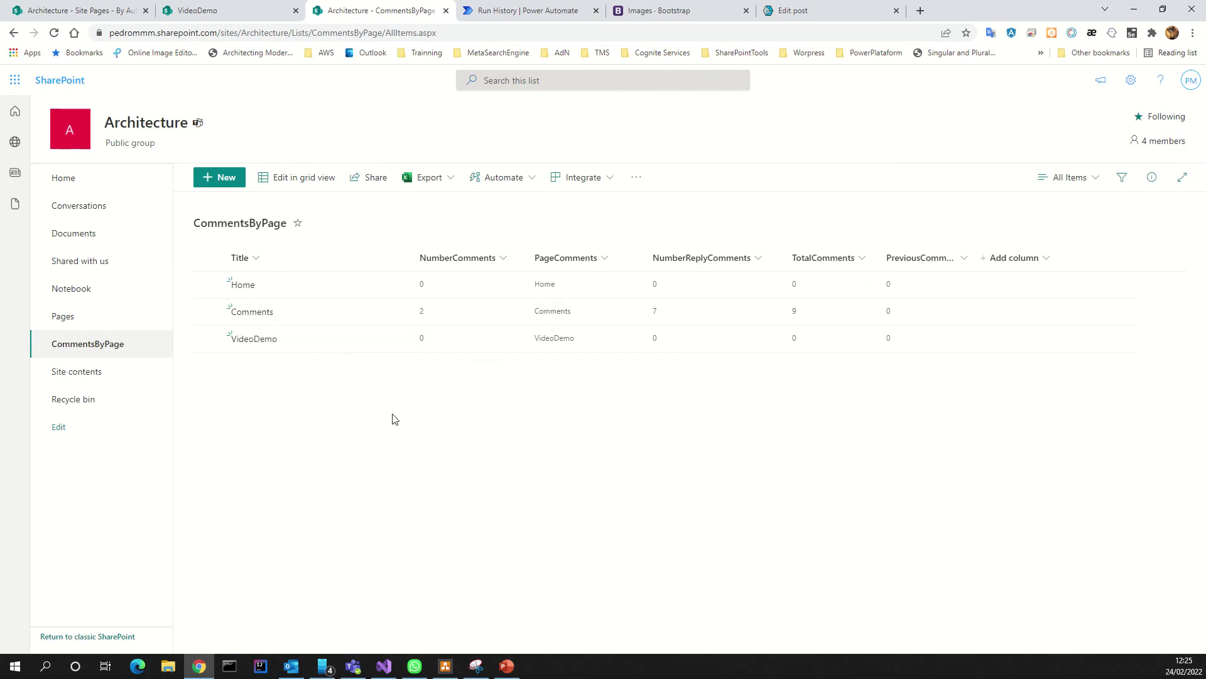
click(208, 259)
click(208, 258)
mouse_move(514, 6)
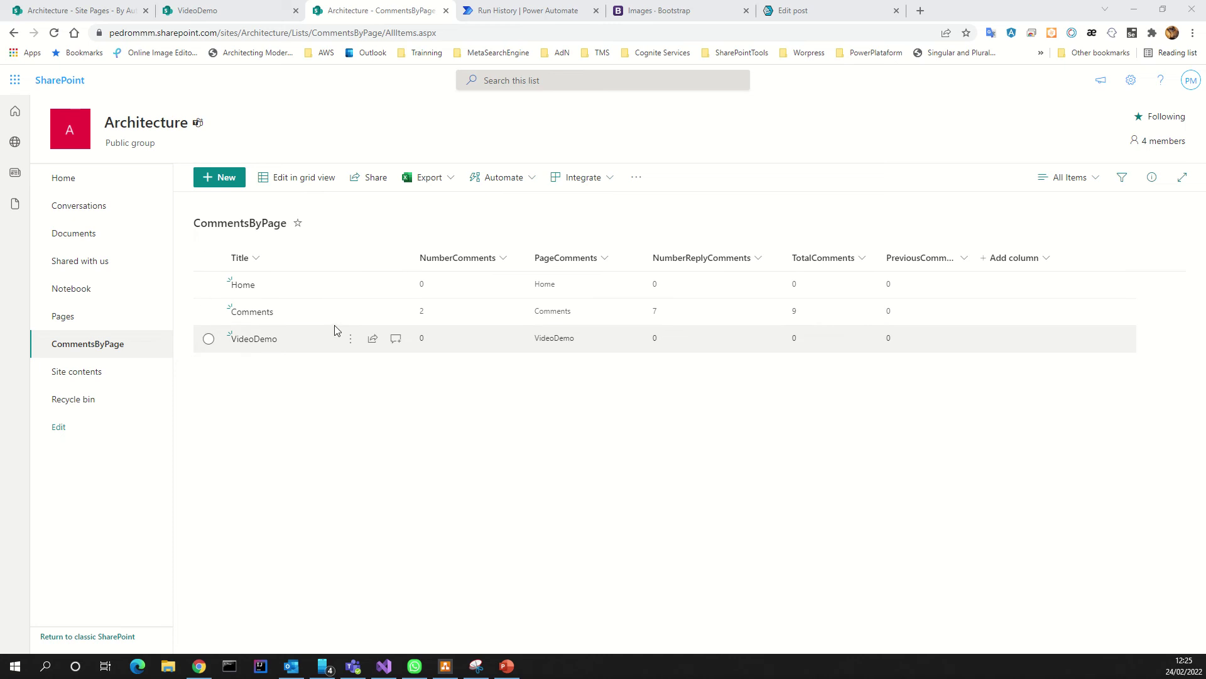
click(209, 257)
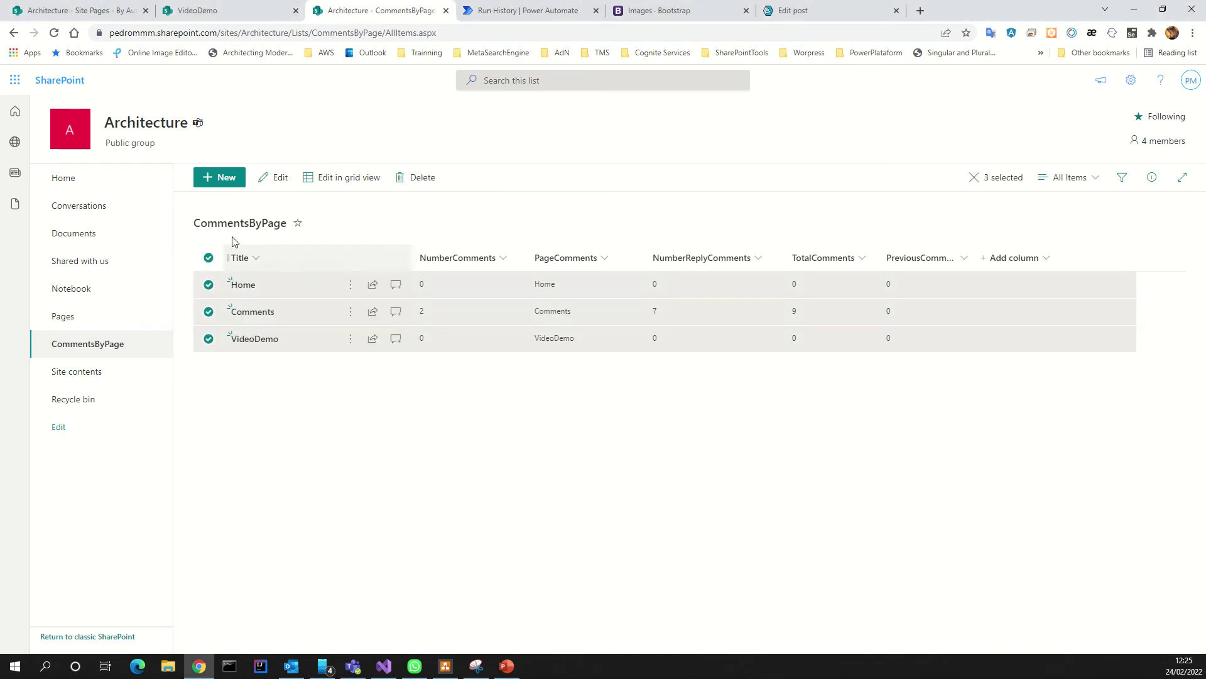
click(417, 181)
click(608, 393)
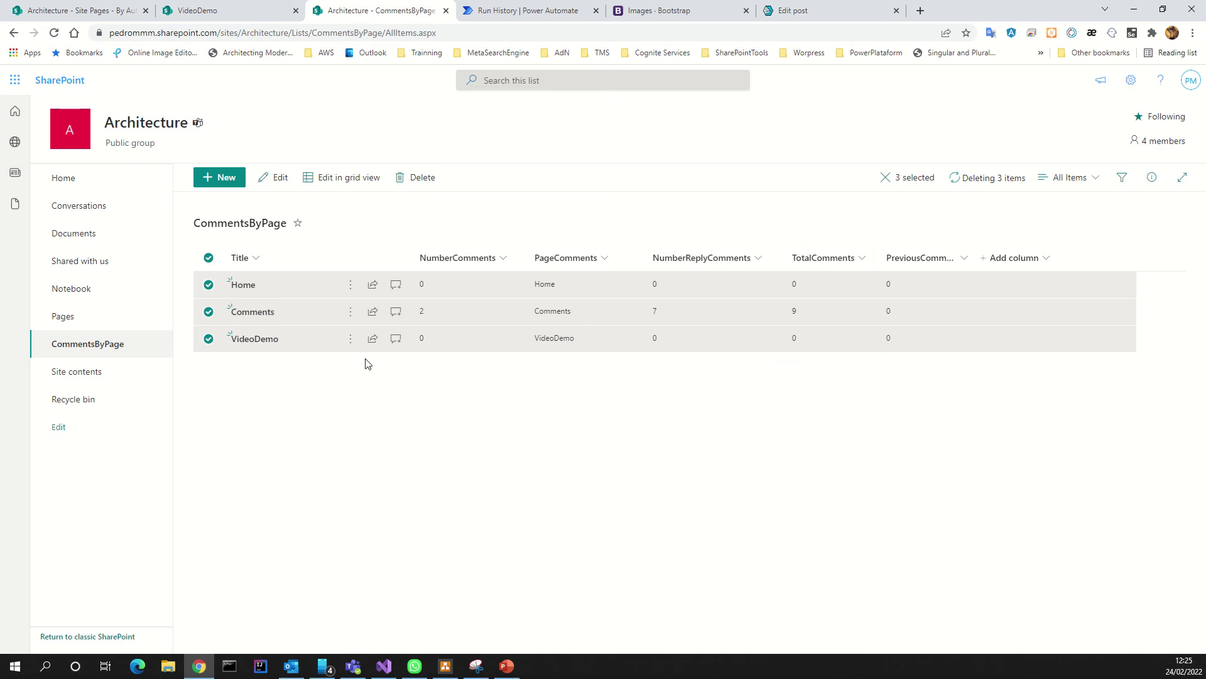
click(417, 182)
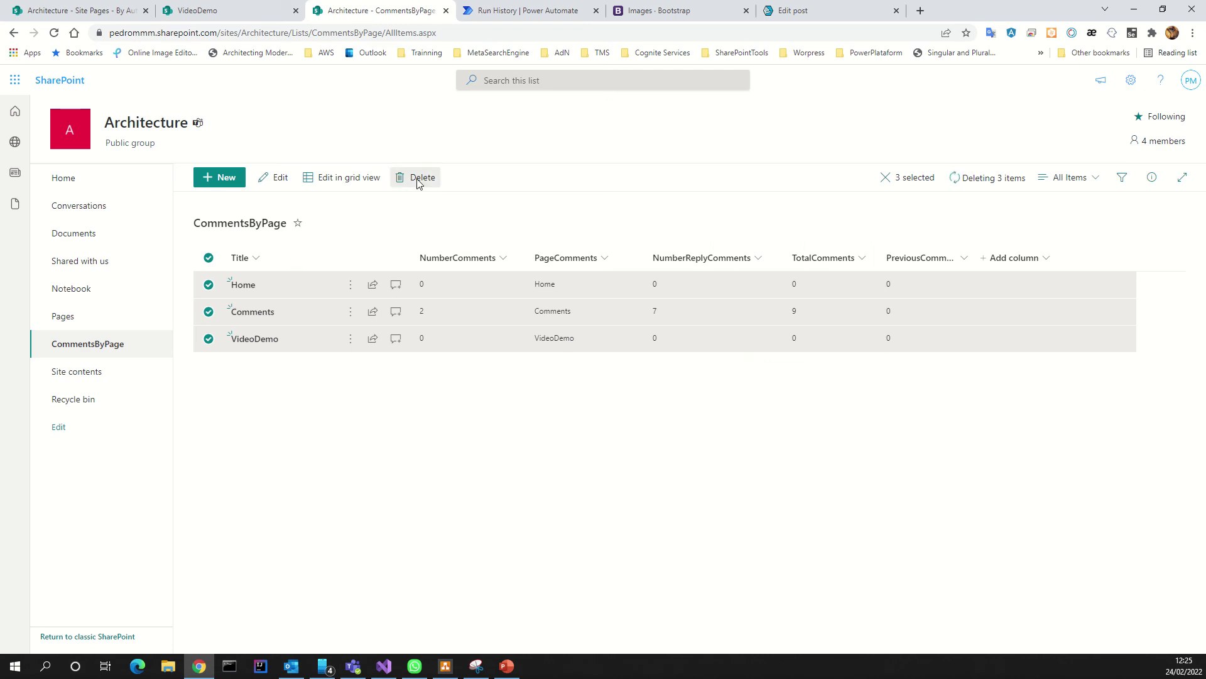
click(611, 393)
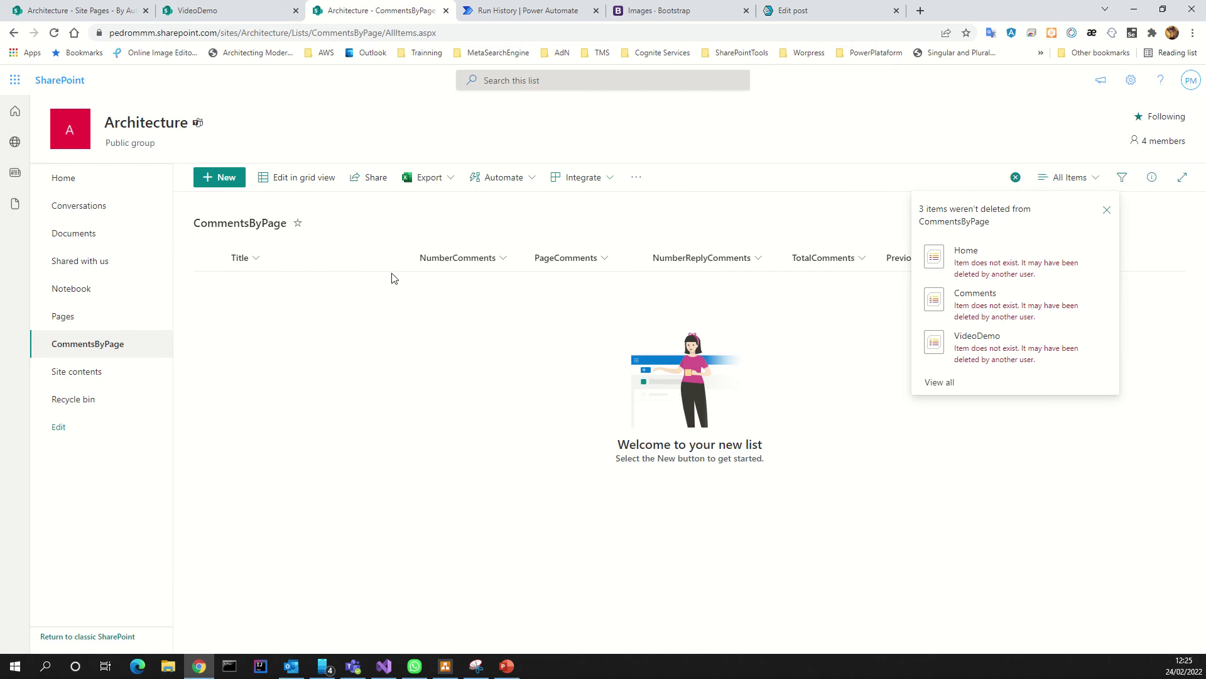
click(1107, 210)
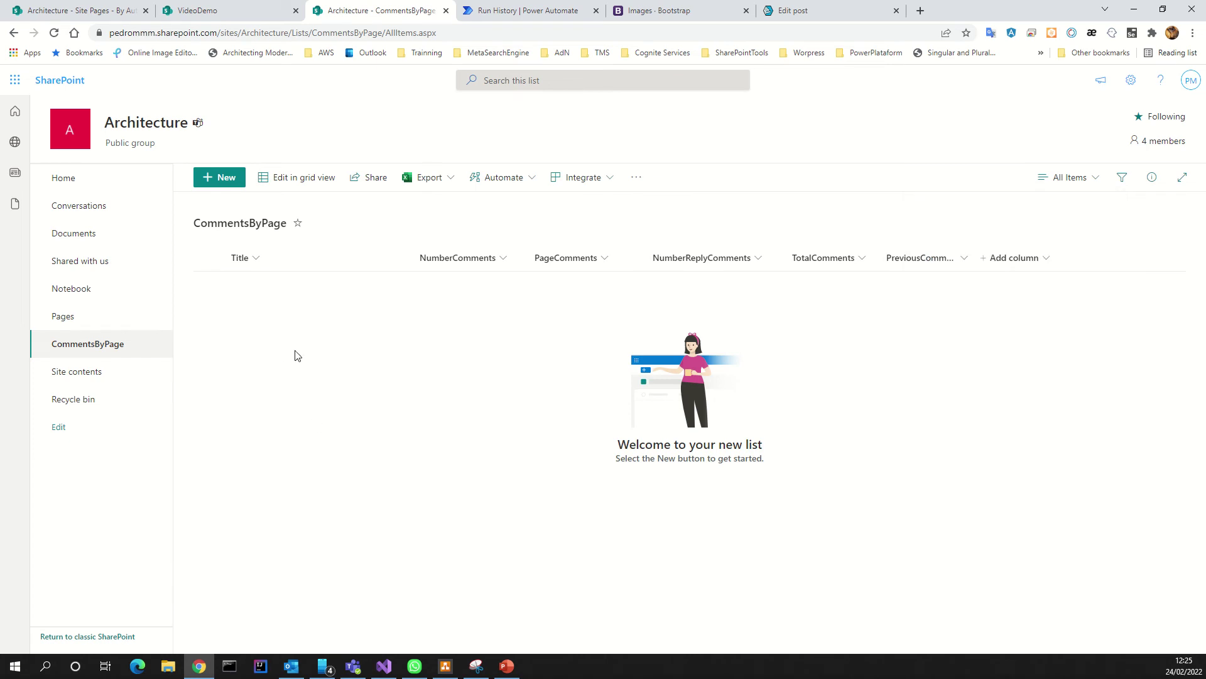
Step: Review the files in the Architecture site's Pages library and return to the CommentsByPage list
click(64, 317)
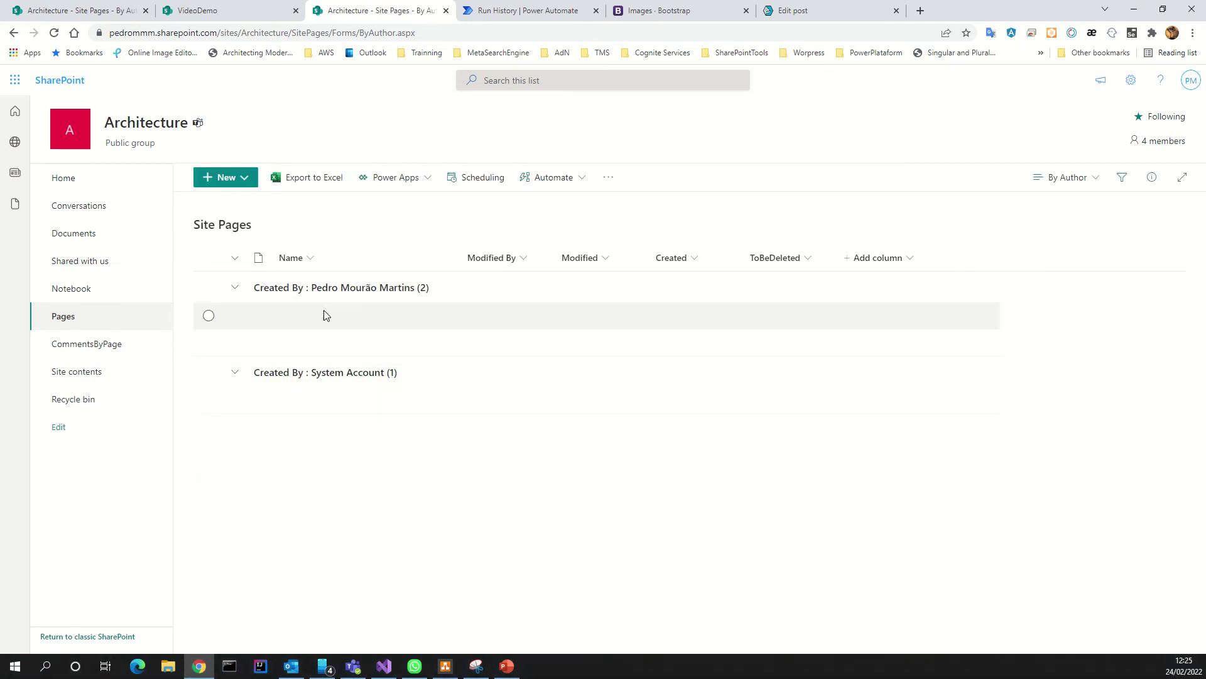
click(54, 33)
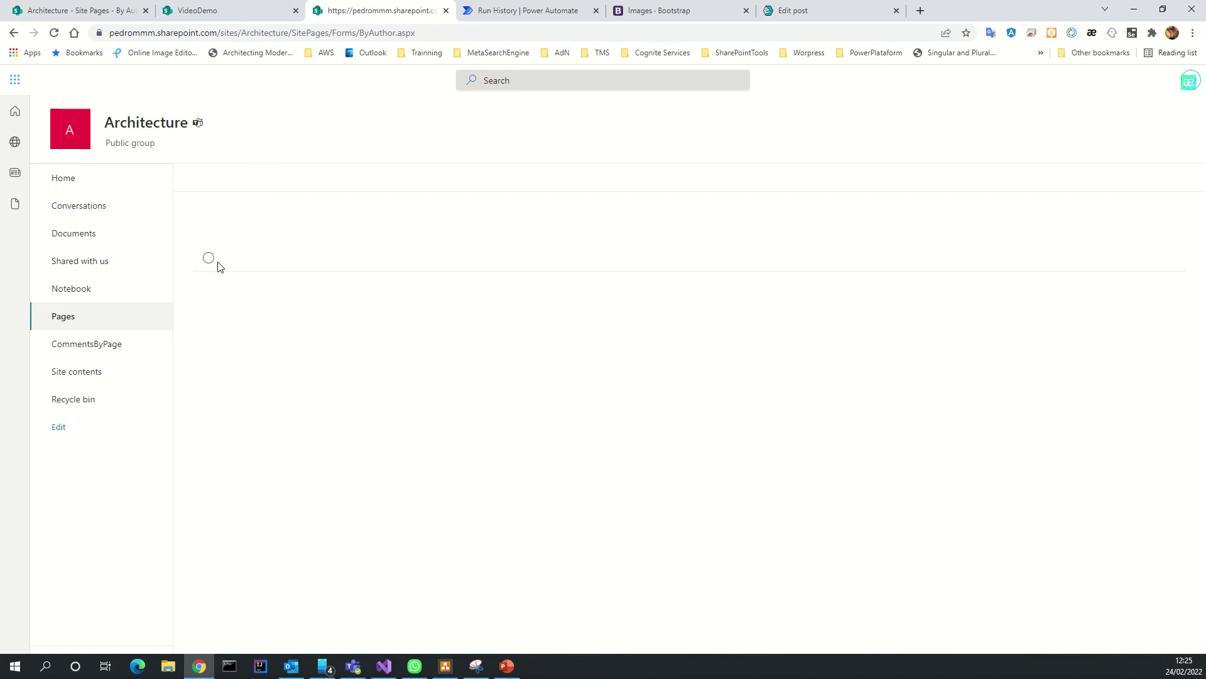
click(93, 349)
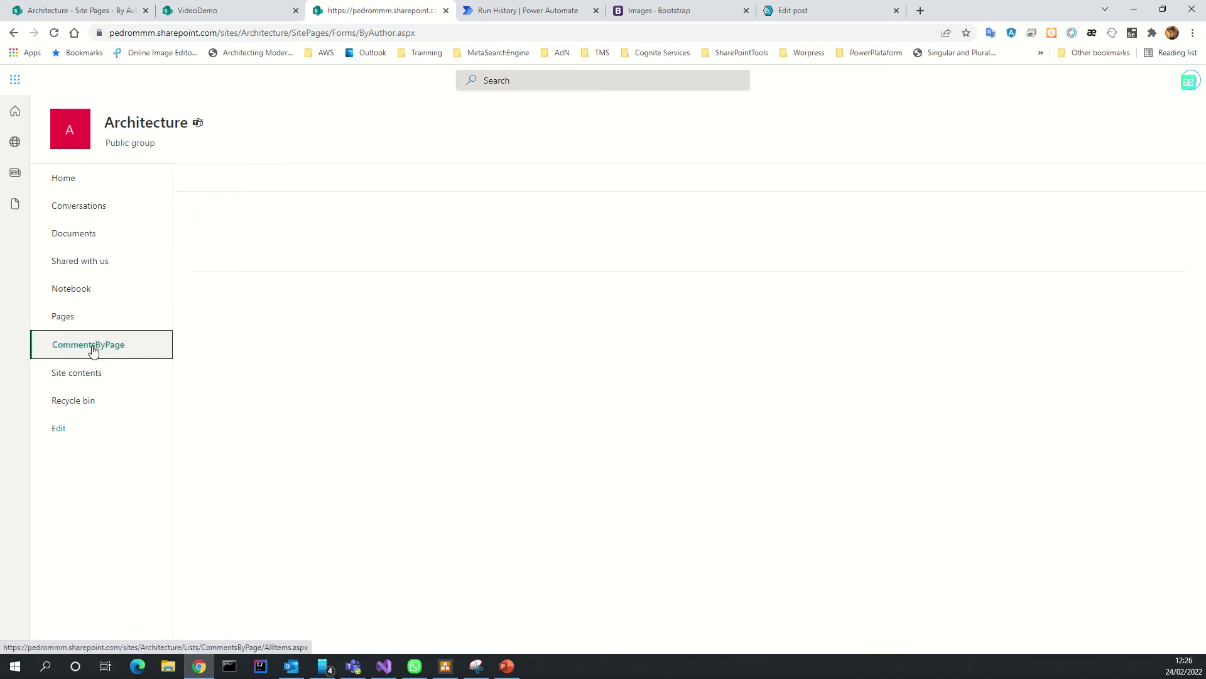
click(61, 317)
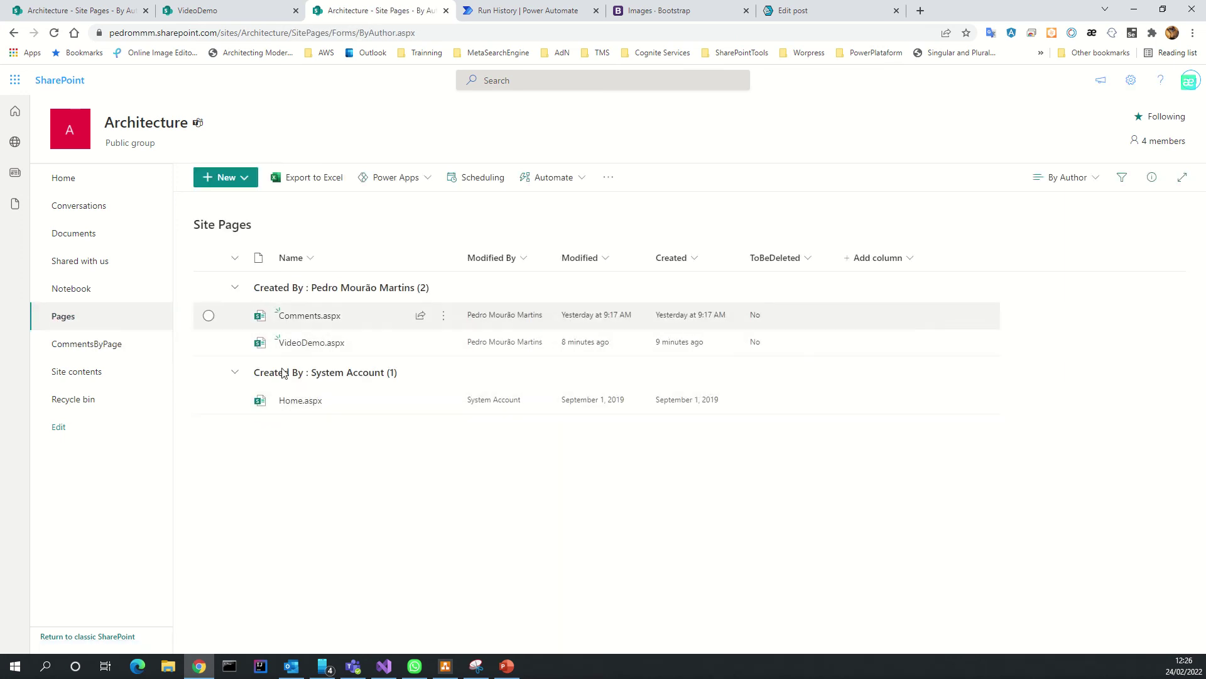
click(77, 350)
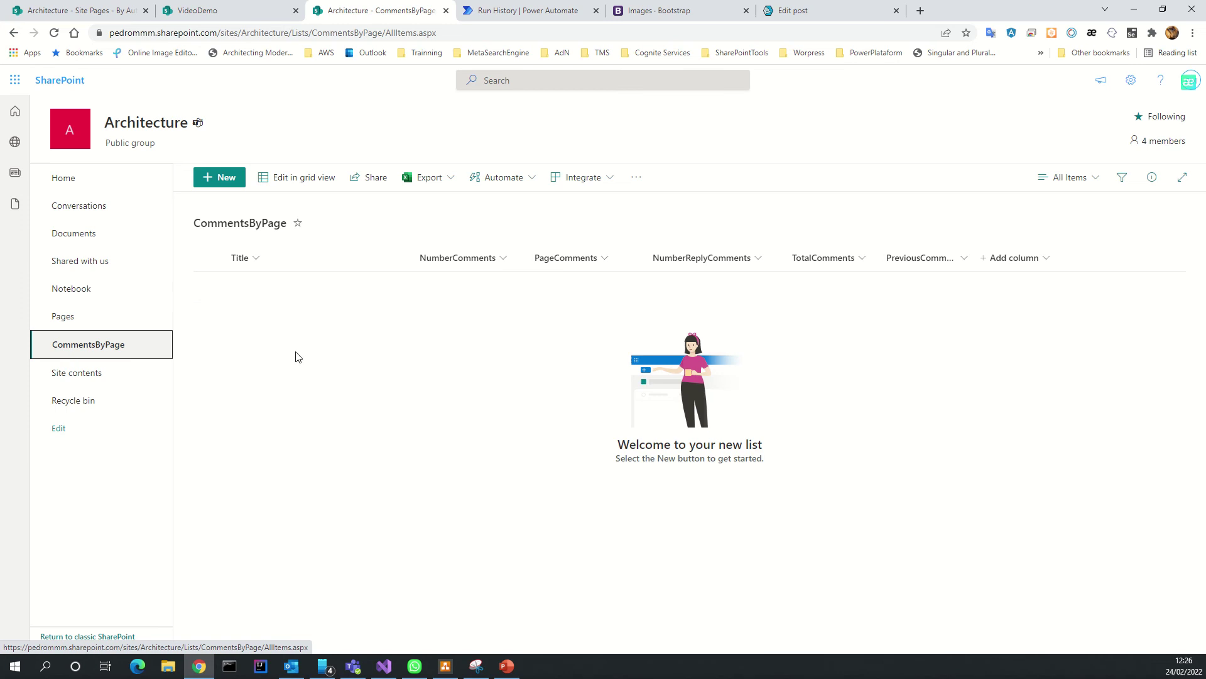
Step: Switch to Power Automate, inspect the Apply to each loop in the GetComments run, and return to the flow's details
click(462, 13)
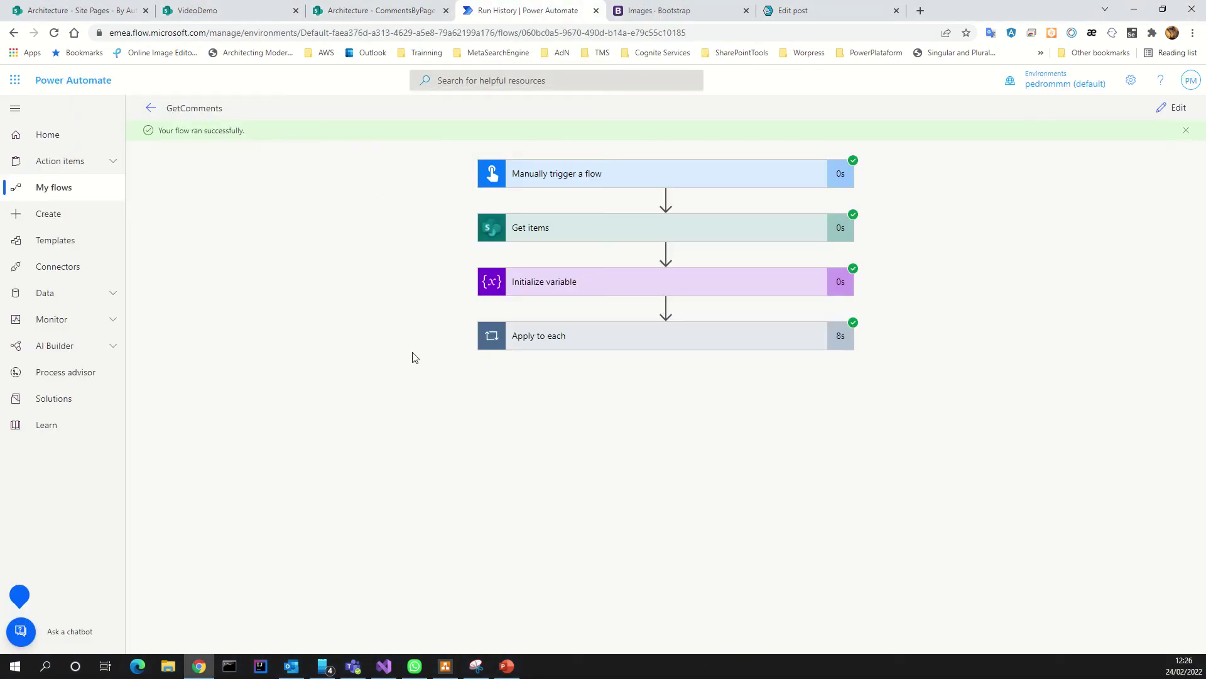
click(573, 346)
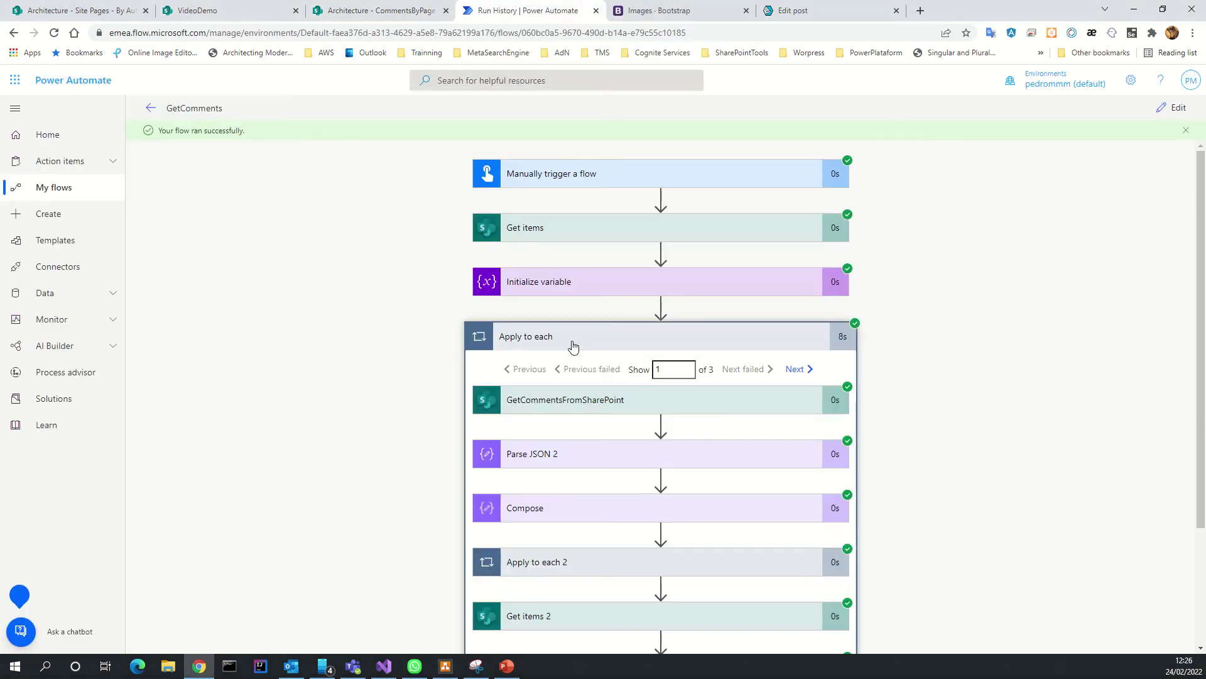
click(149, 110)
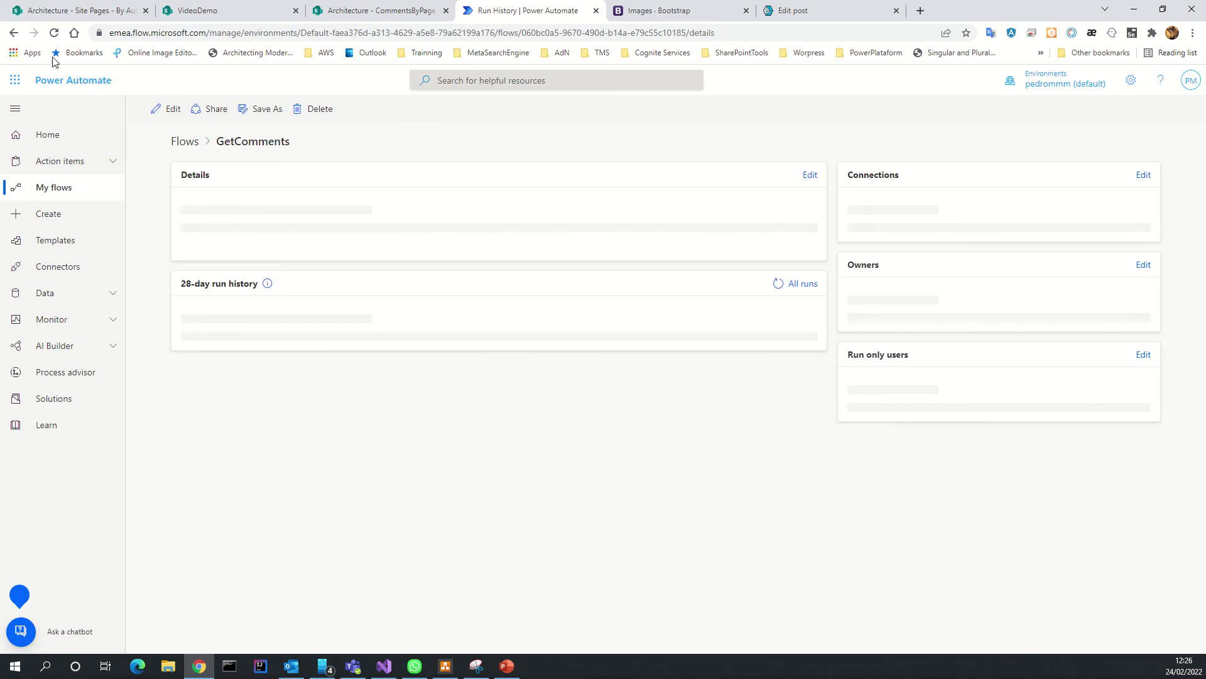
Step: Run the GetComments flow from its reloaded details page and refresh the CommentsByPage list in SharePoint
click(54, 33)
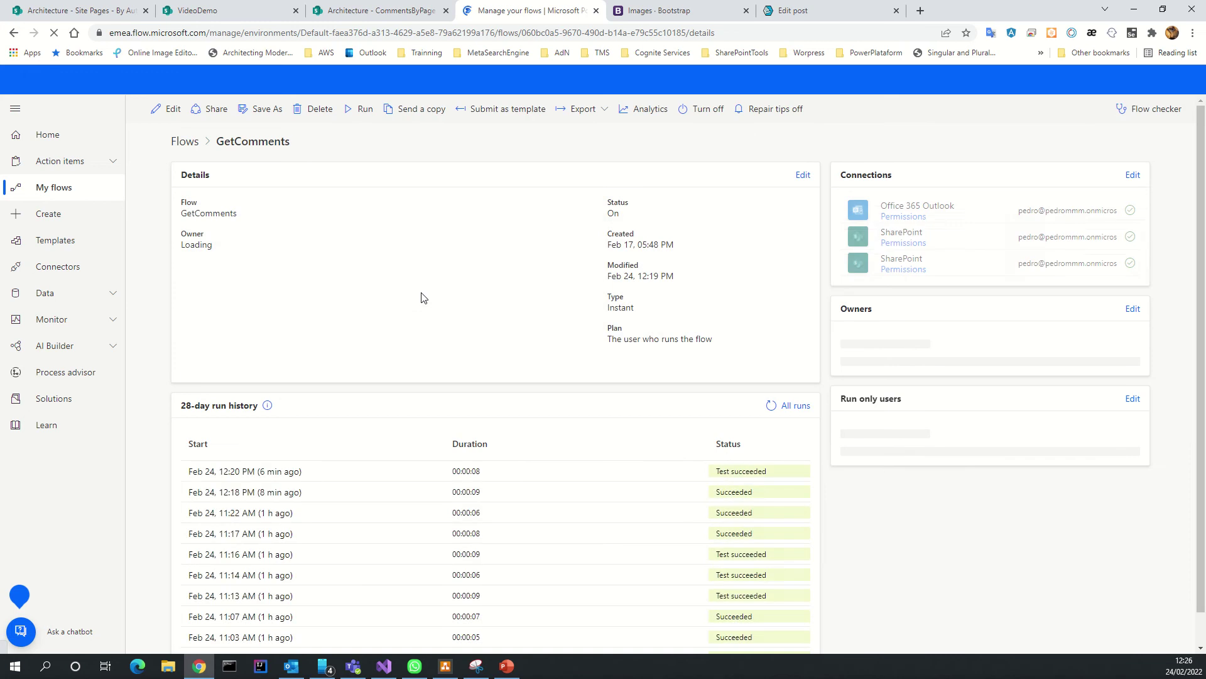
click(362, 111)
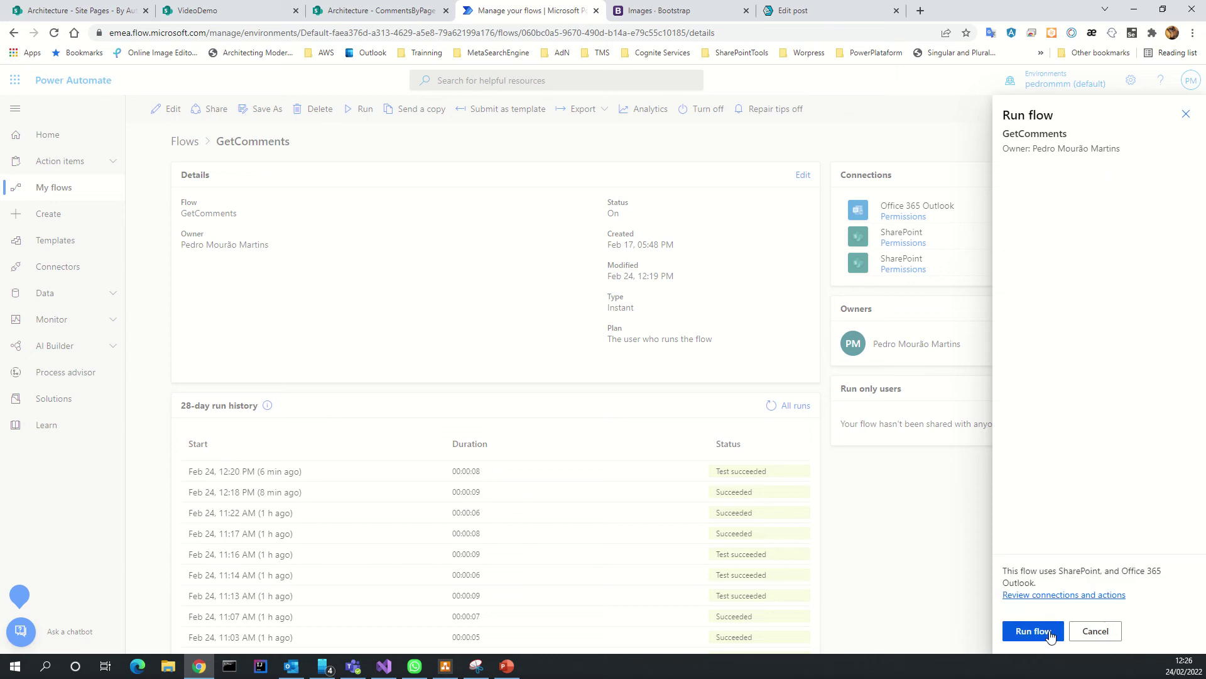
click(1048, 634)
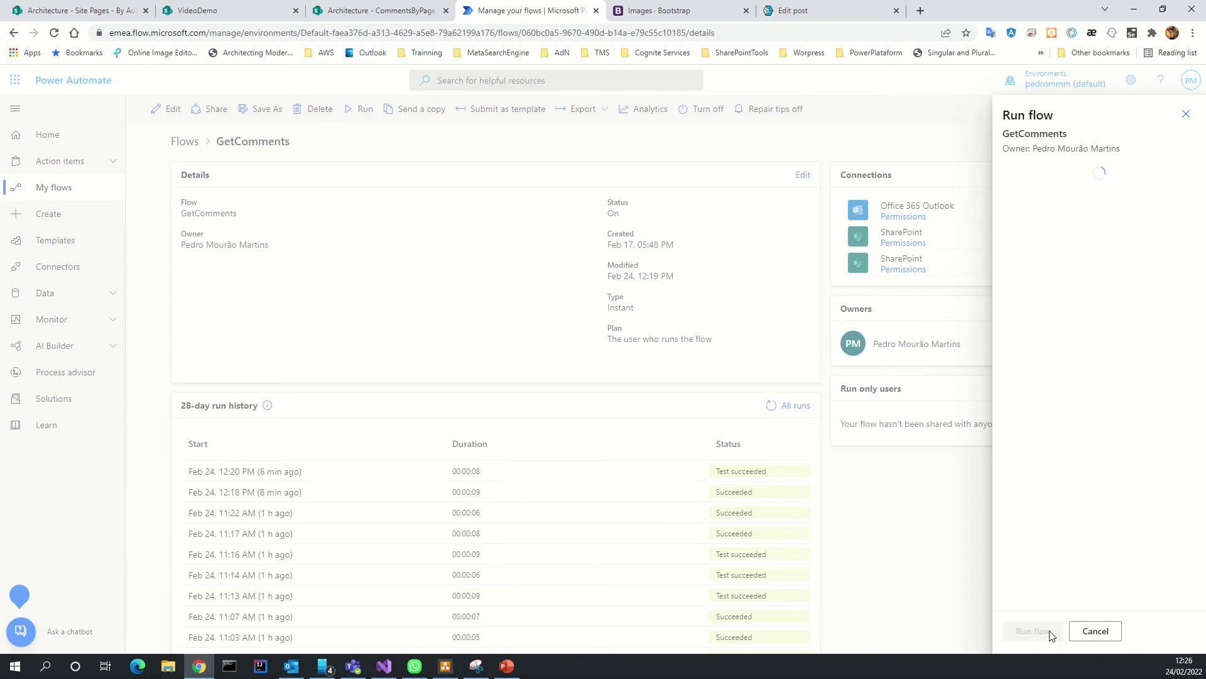
click(1049, 633)
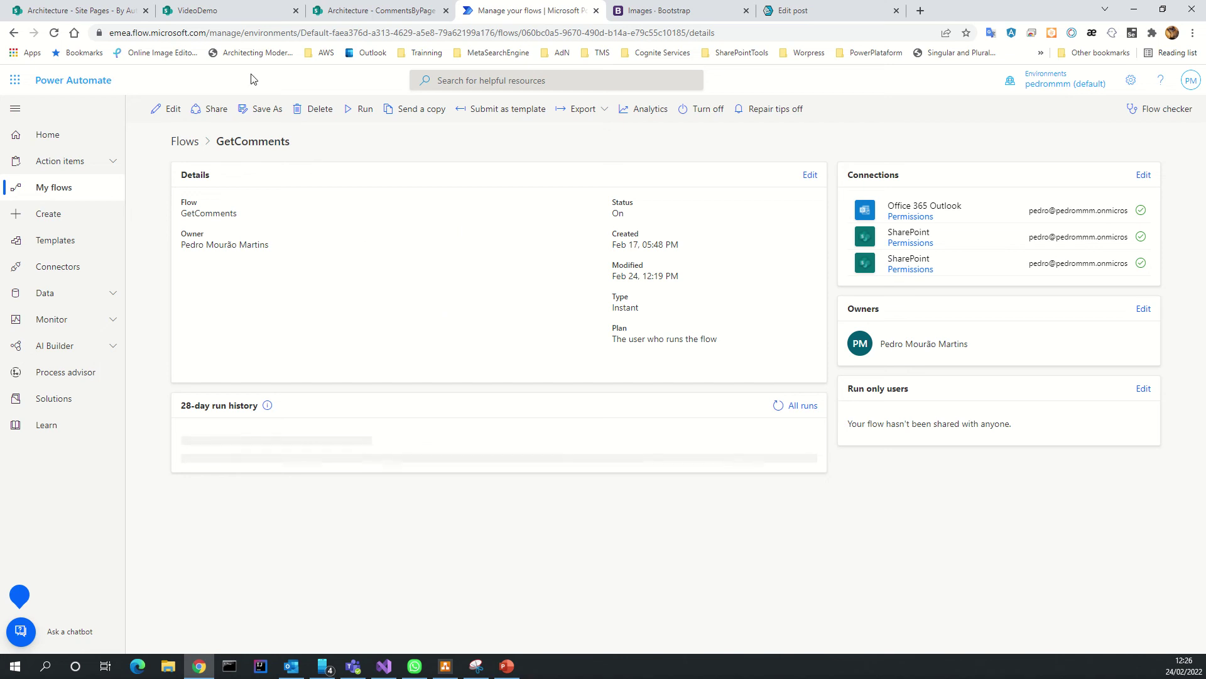
click(370, 10)
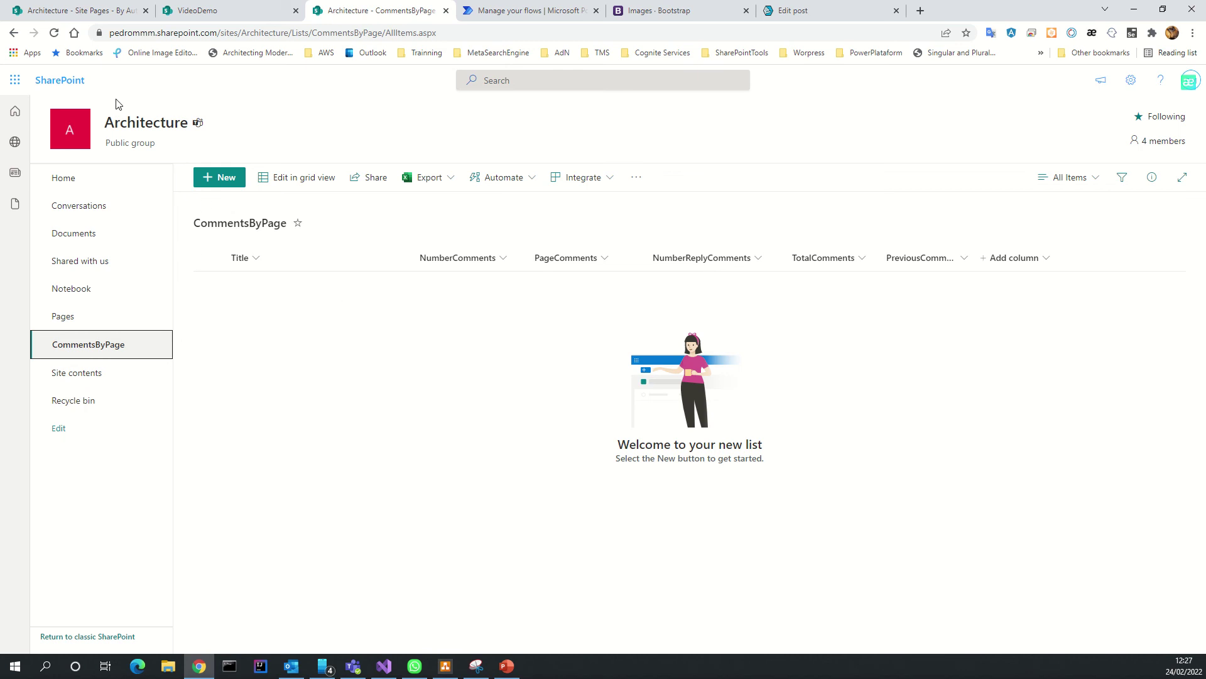
key(F5)
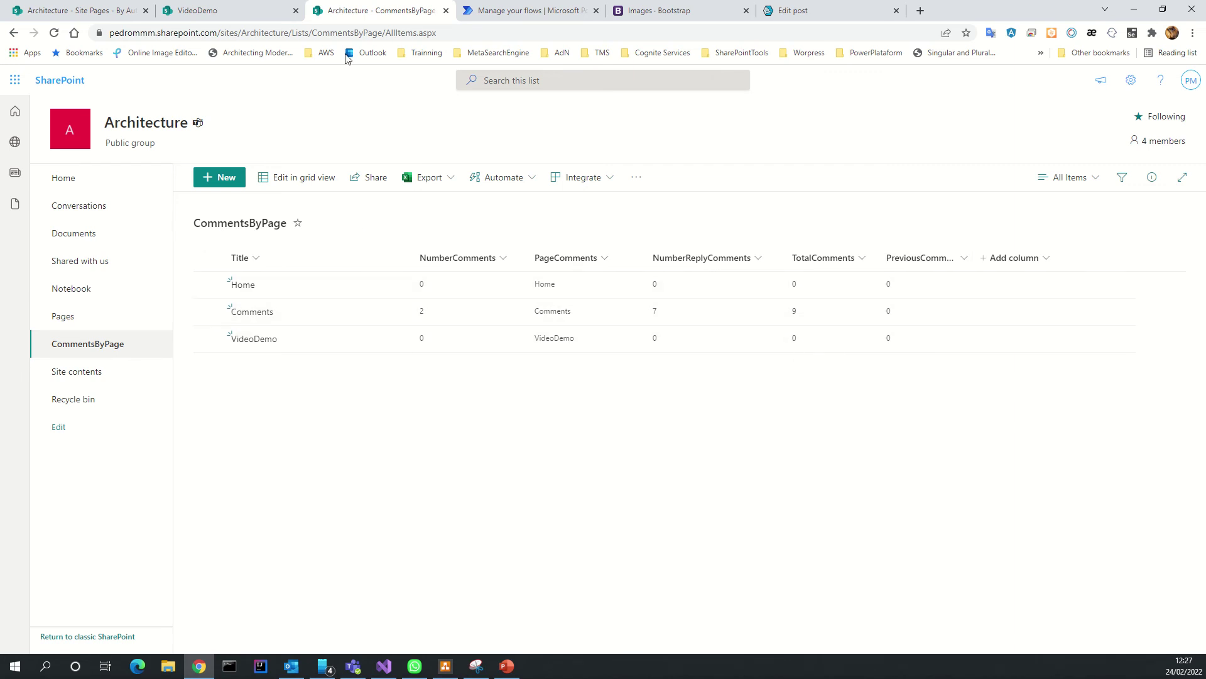
Step: Bring up the GetComments flow's run pane, and load the Gmail inbox in place of the Bootstrap Images page
click(493, 13)
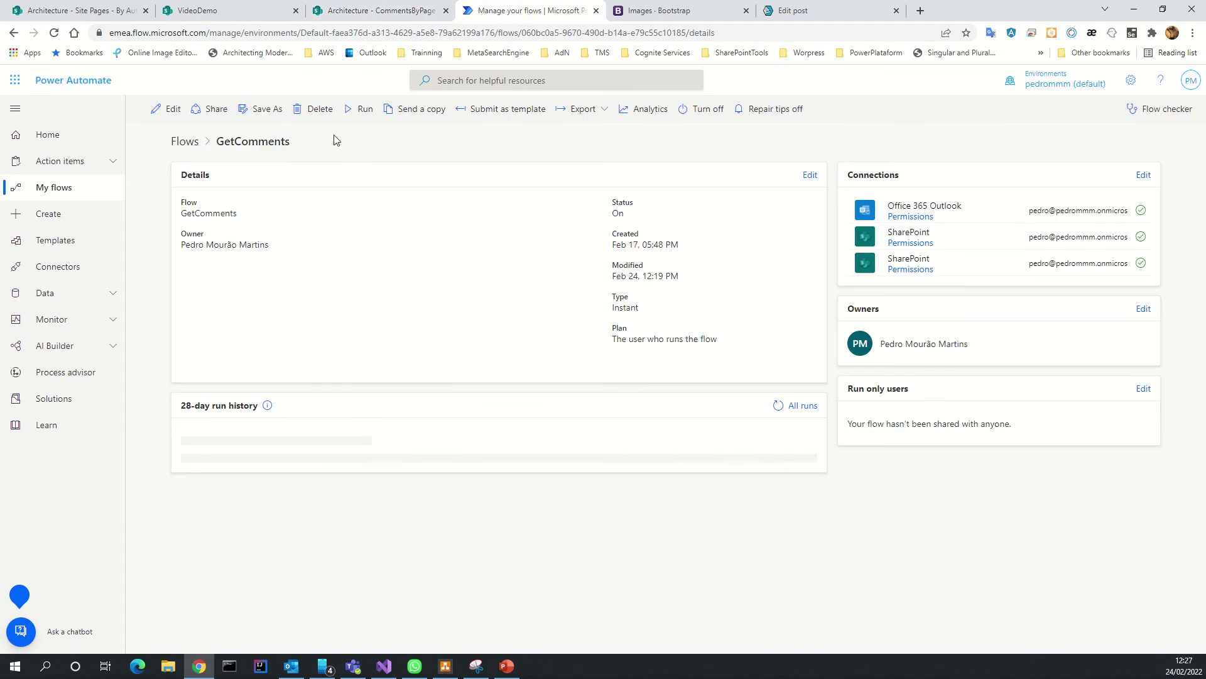
click(361, 109)
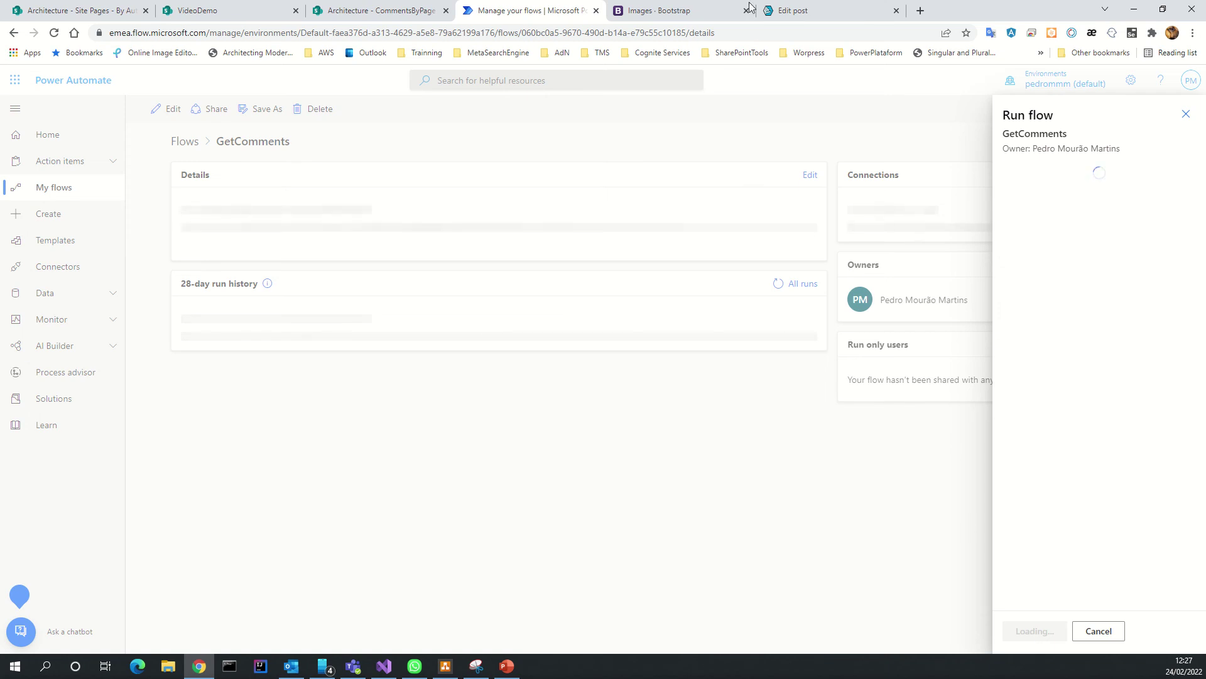
click(722, 11)
click(343, 35)
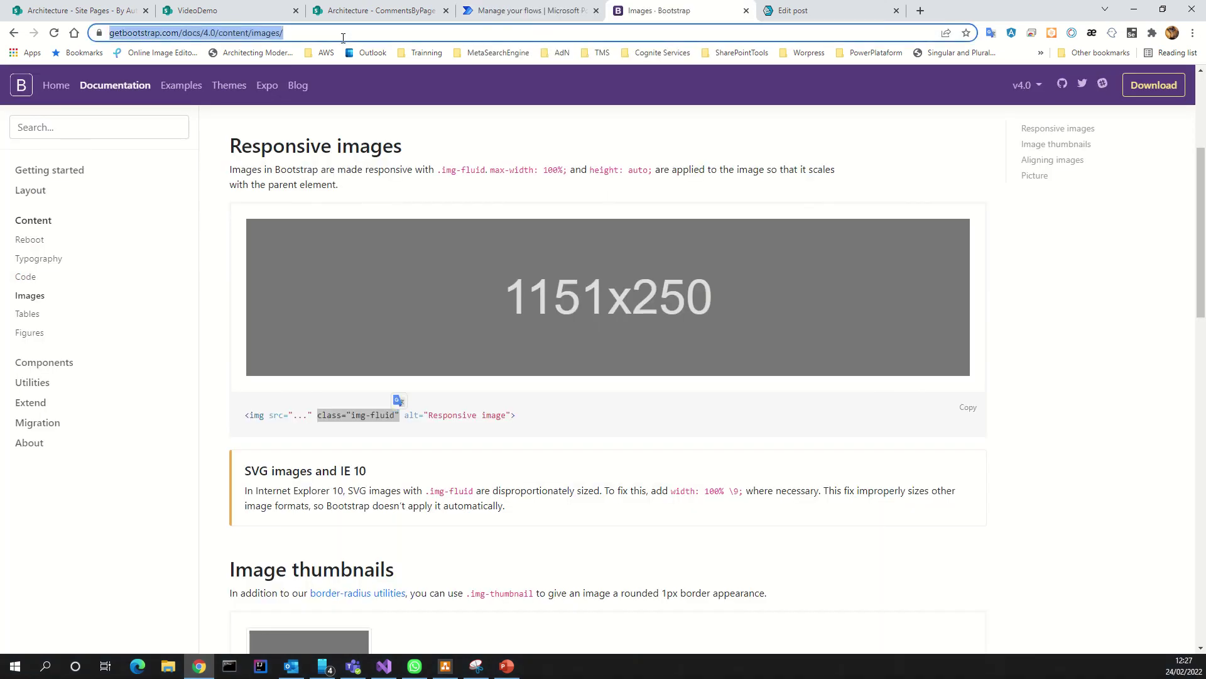
text(gm)
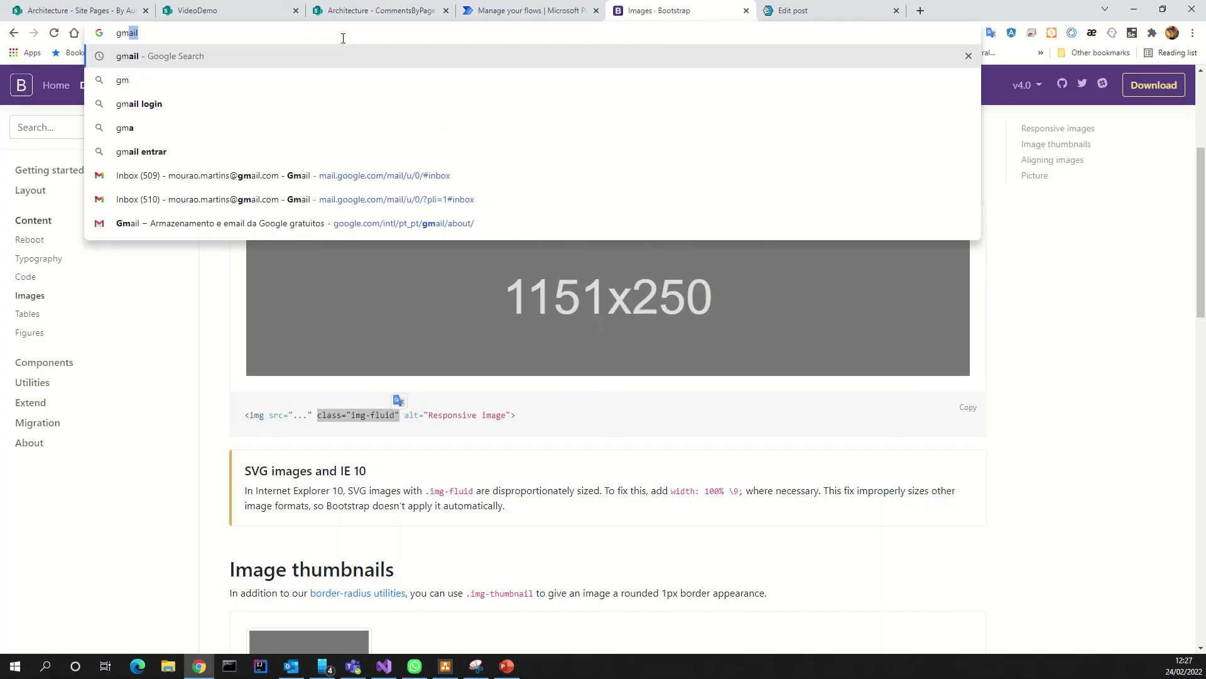
click(217, 183)
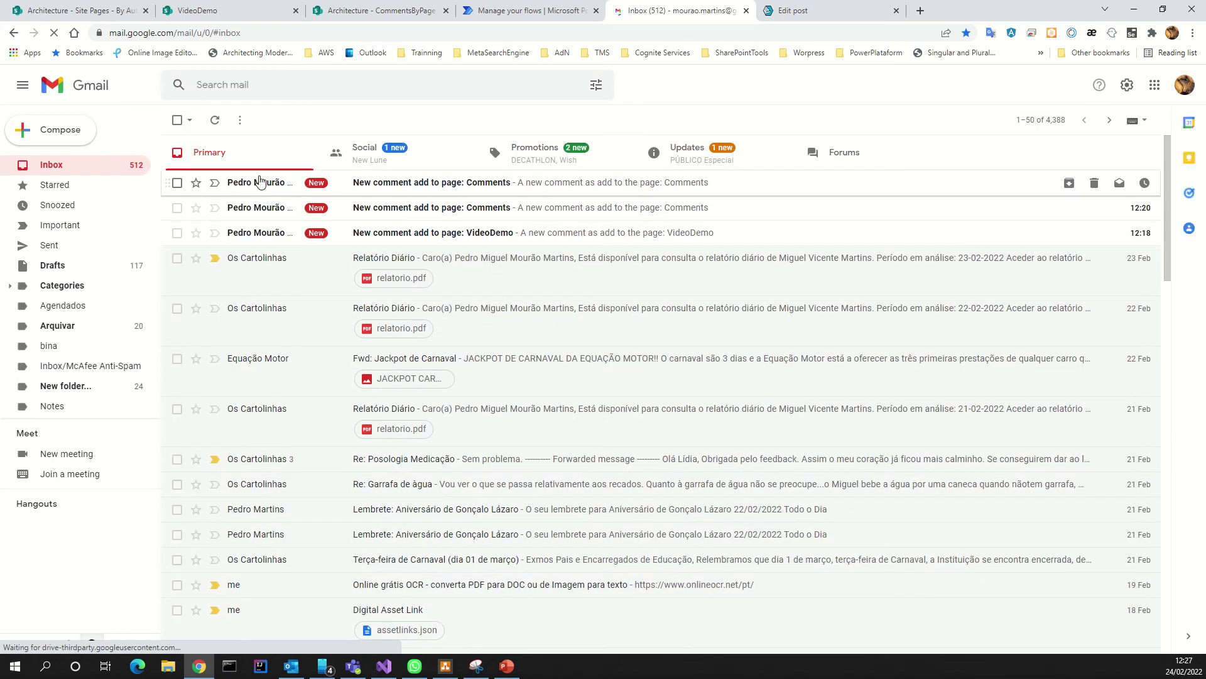
Step: Read the three new-comment notification emails for the Comments and VideoDemo pages
click(260, 182)
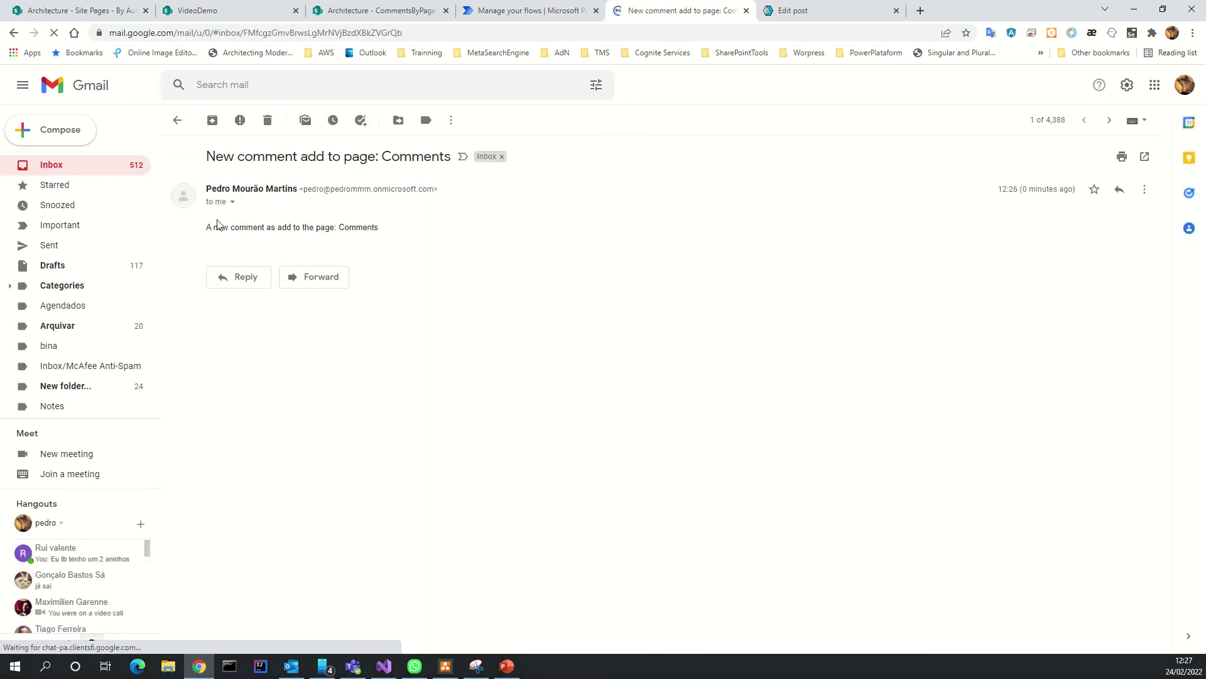
double_click(345, 229)
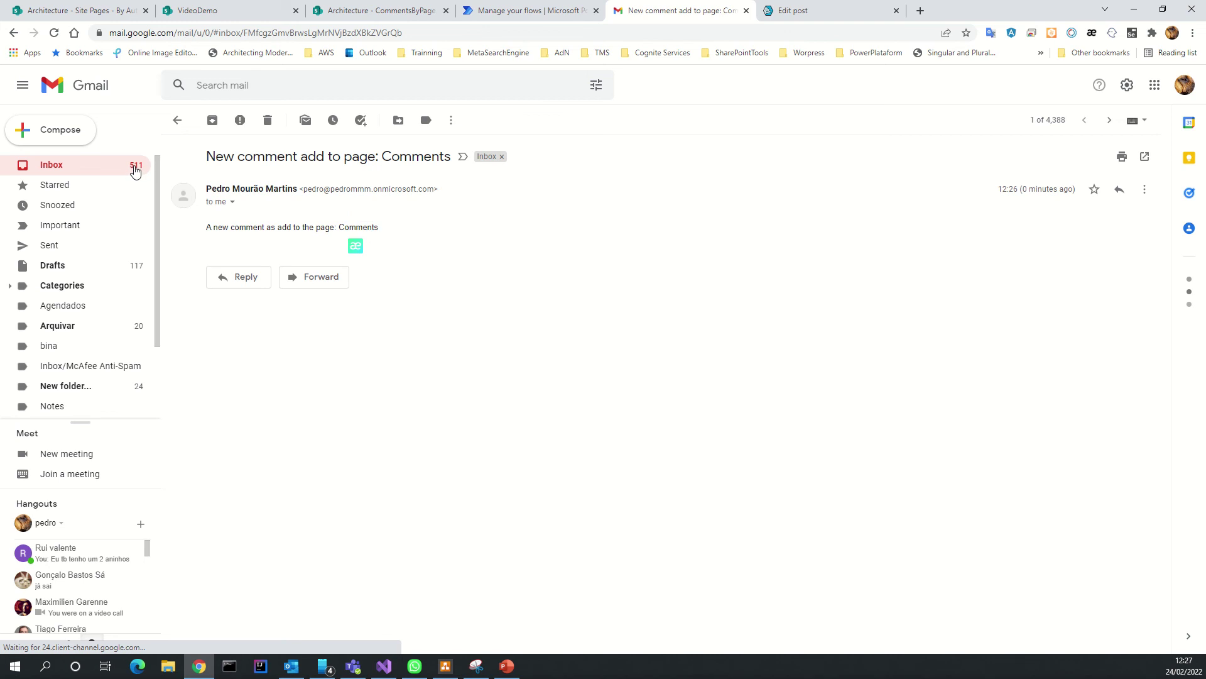
click(139, 165)
click(239, 233)
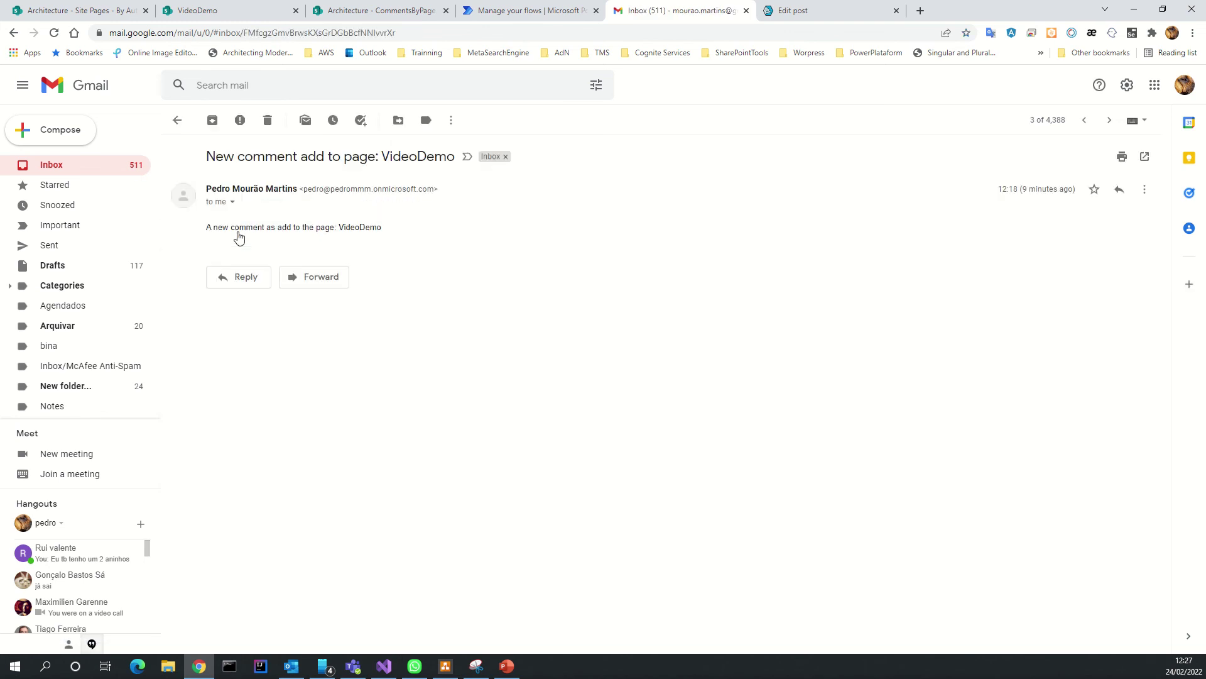
drag(302, 228, 383, 230)
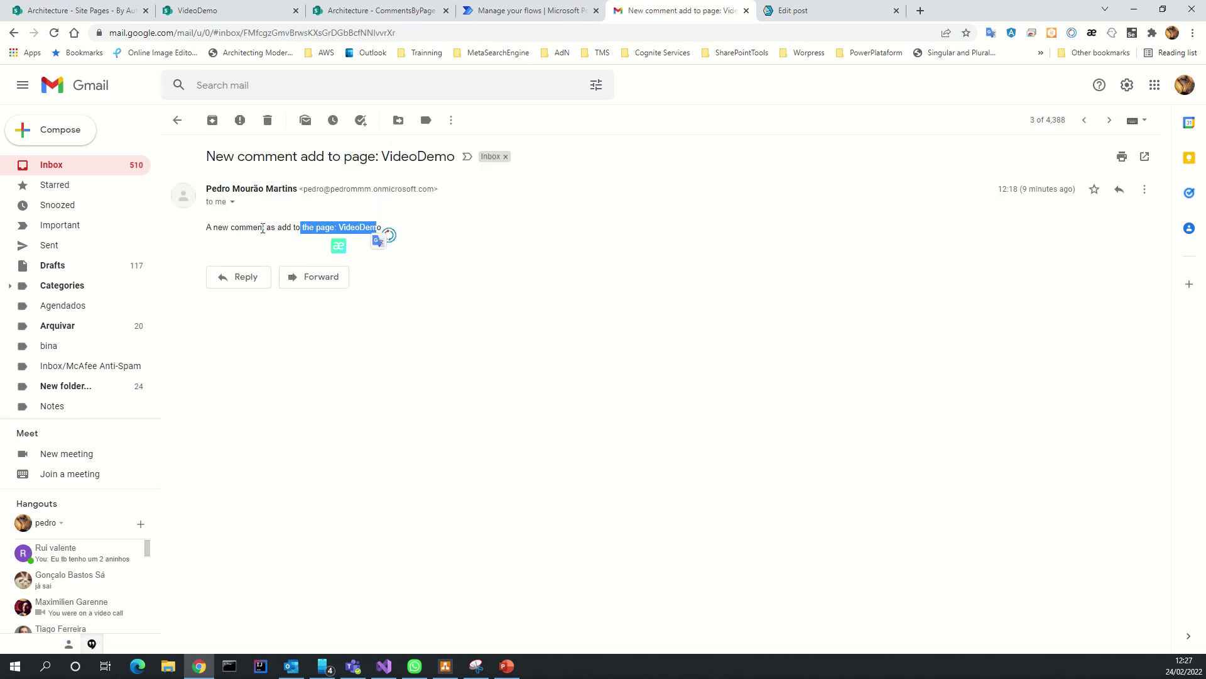
click(119, 172)
click(273, 216)
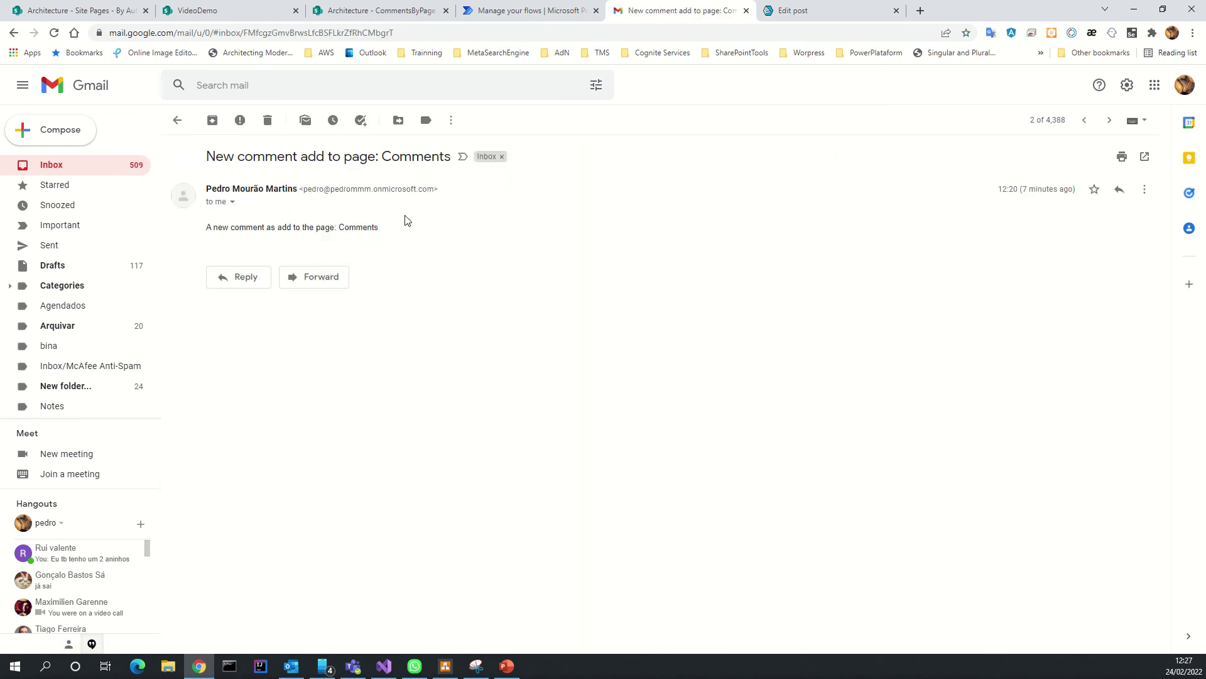
double_click(306, 226)
Step: Delete the three new-comment notification emails for the Comments and VideoDemo pages from the inbox
click(106, 165)
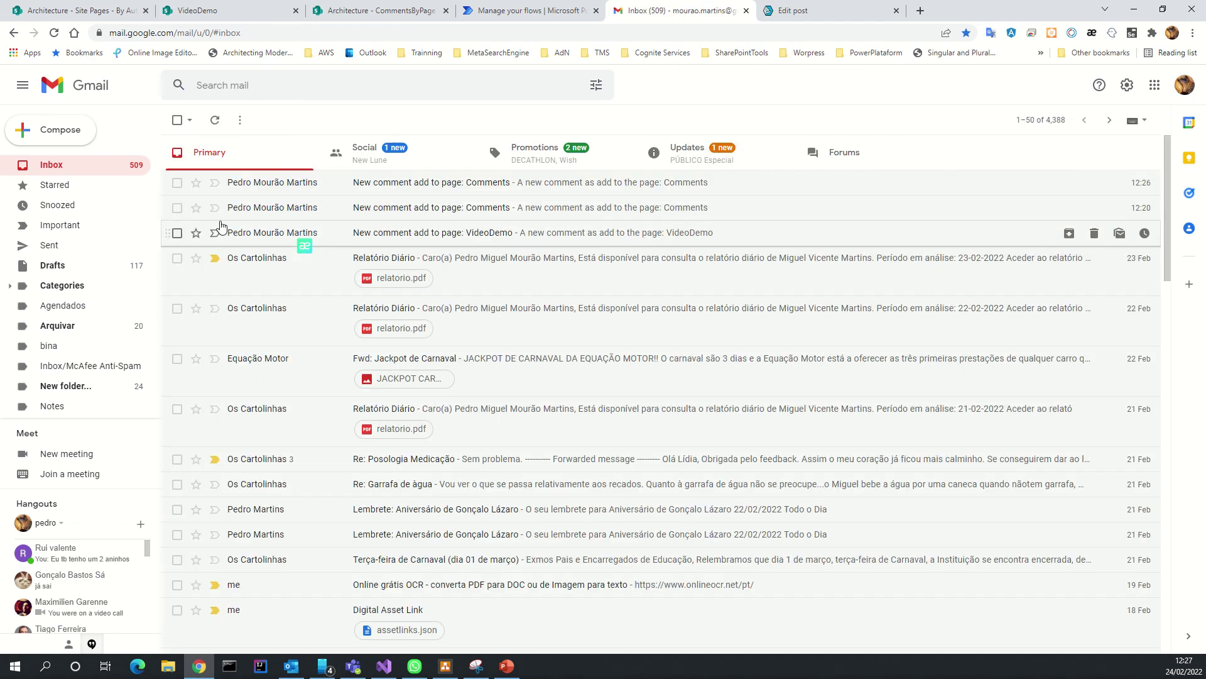
click(177, 232)
click(177, 208)
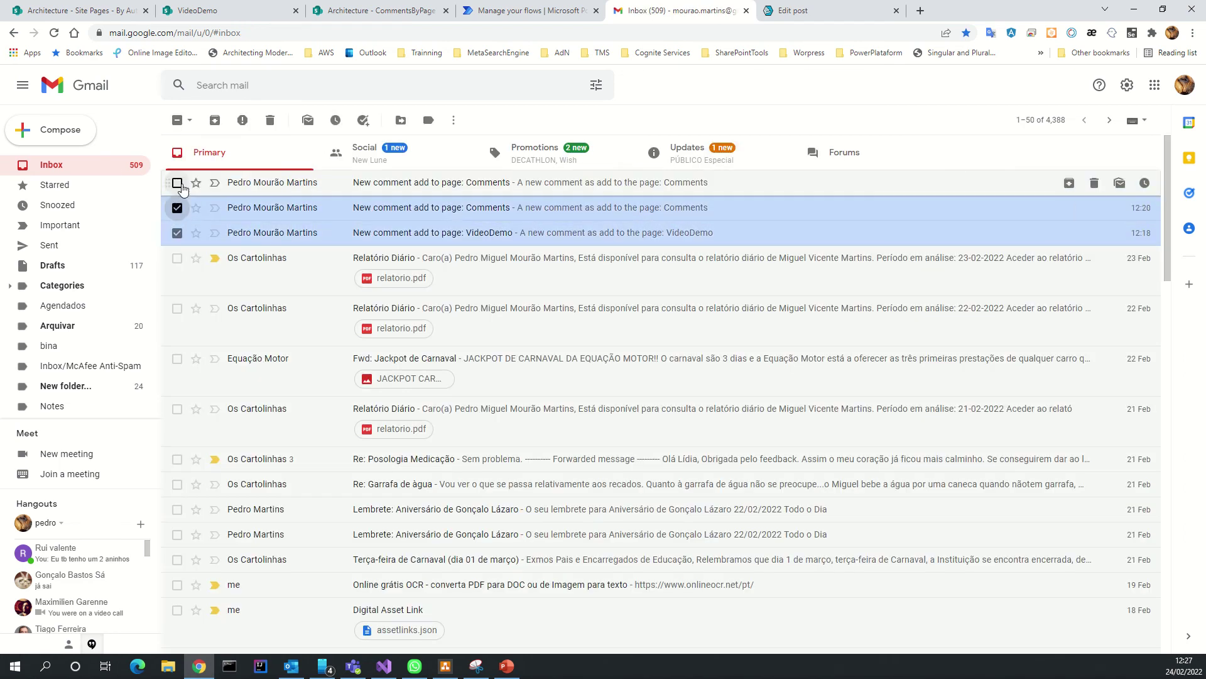
click(177, 183)
click(270, 120)
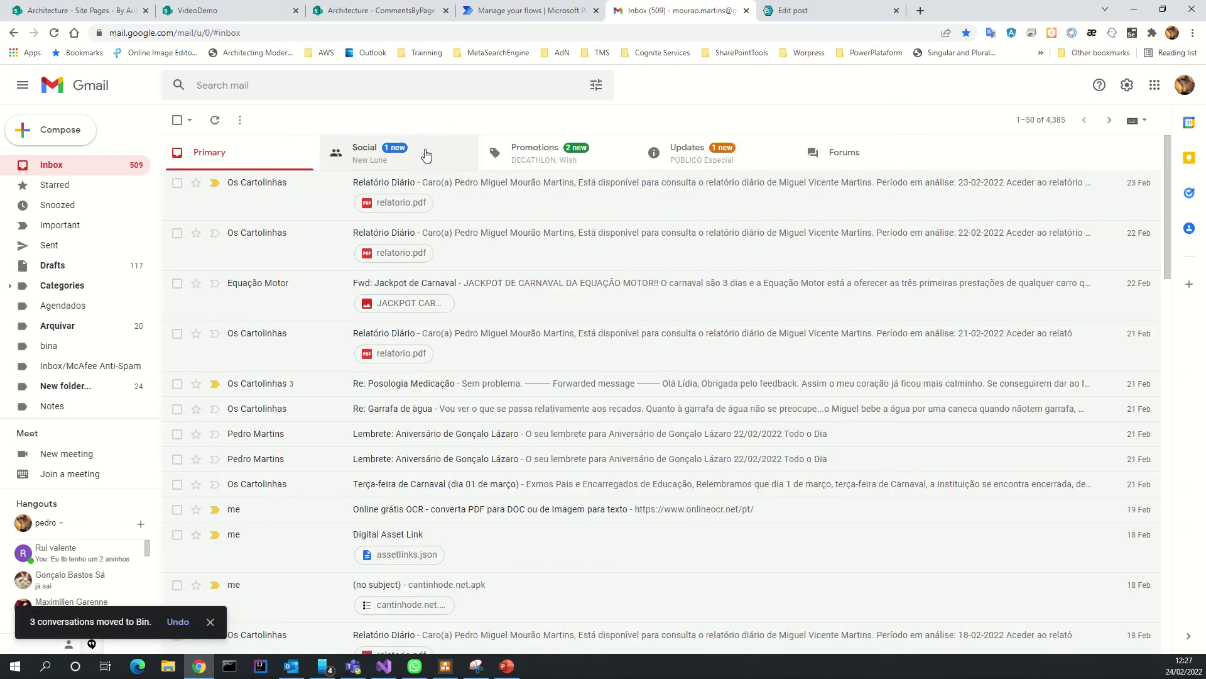
Step: Return to the CommentsByPage list in SharePoint and refresh it to check the comment counts
click(369, 15)
click(54, 33)
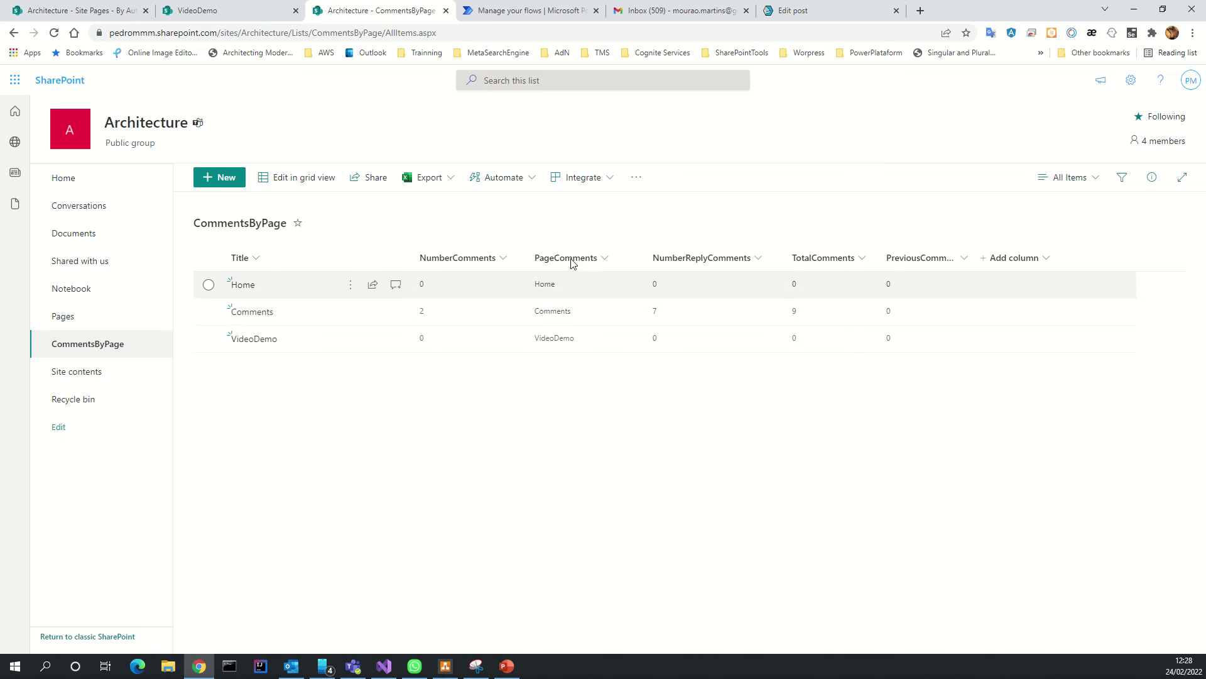
click(56, 33)
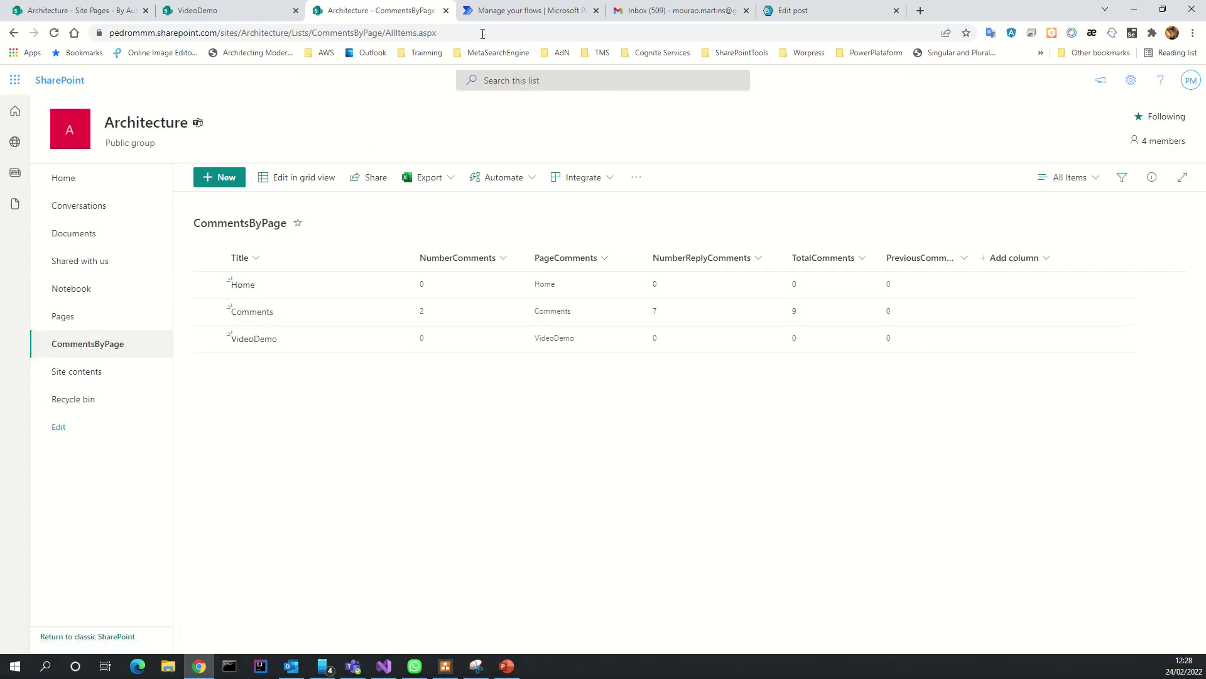
Step: Run the GetComments flow from its open run pane in Power Automate and dismiss the run confirmation
click(515, 12)
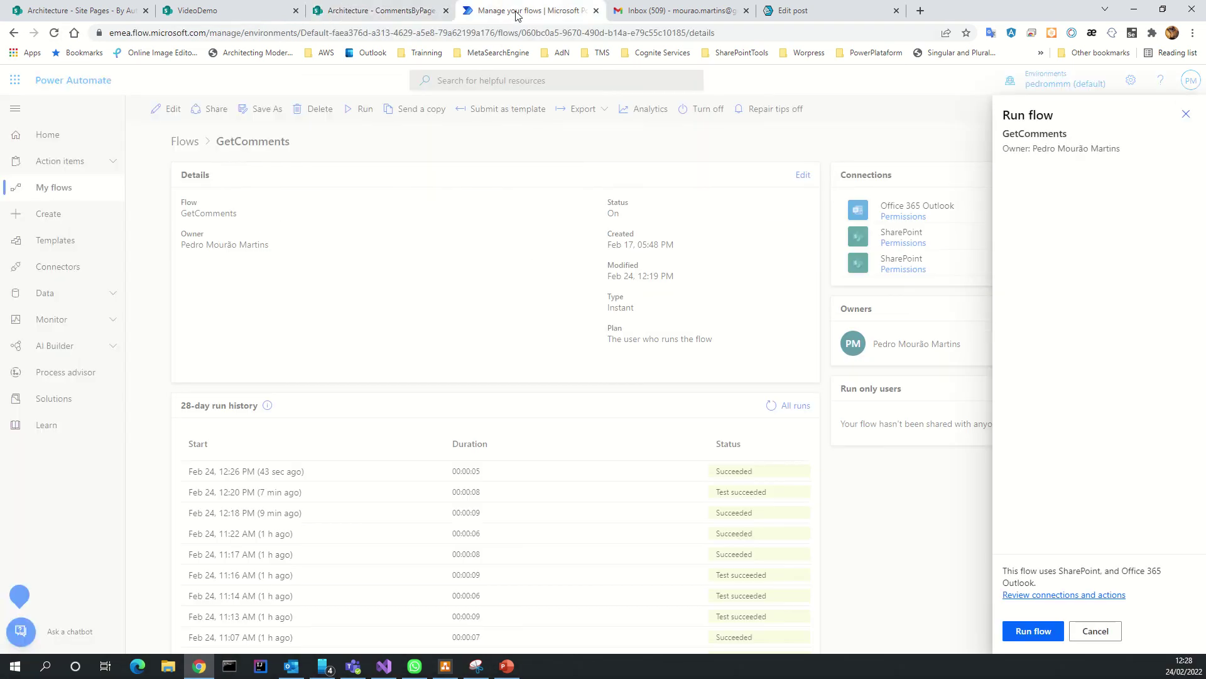
click(1031, 630)
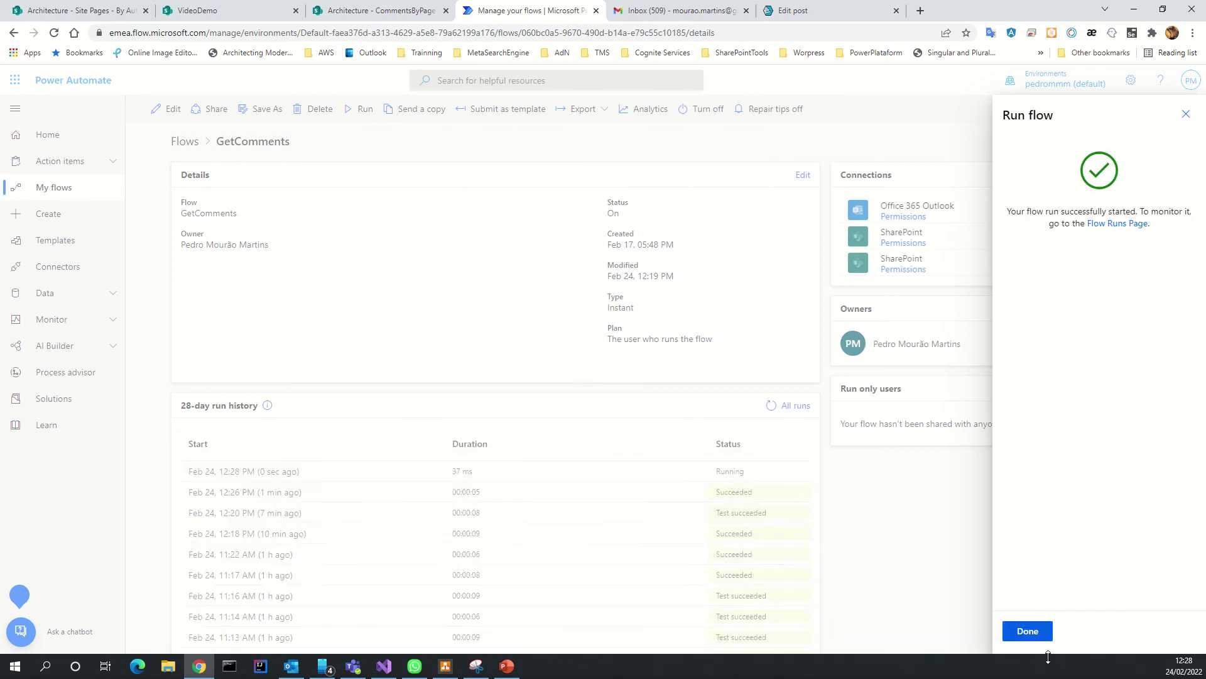
click(1041, 634)
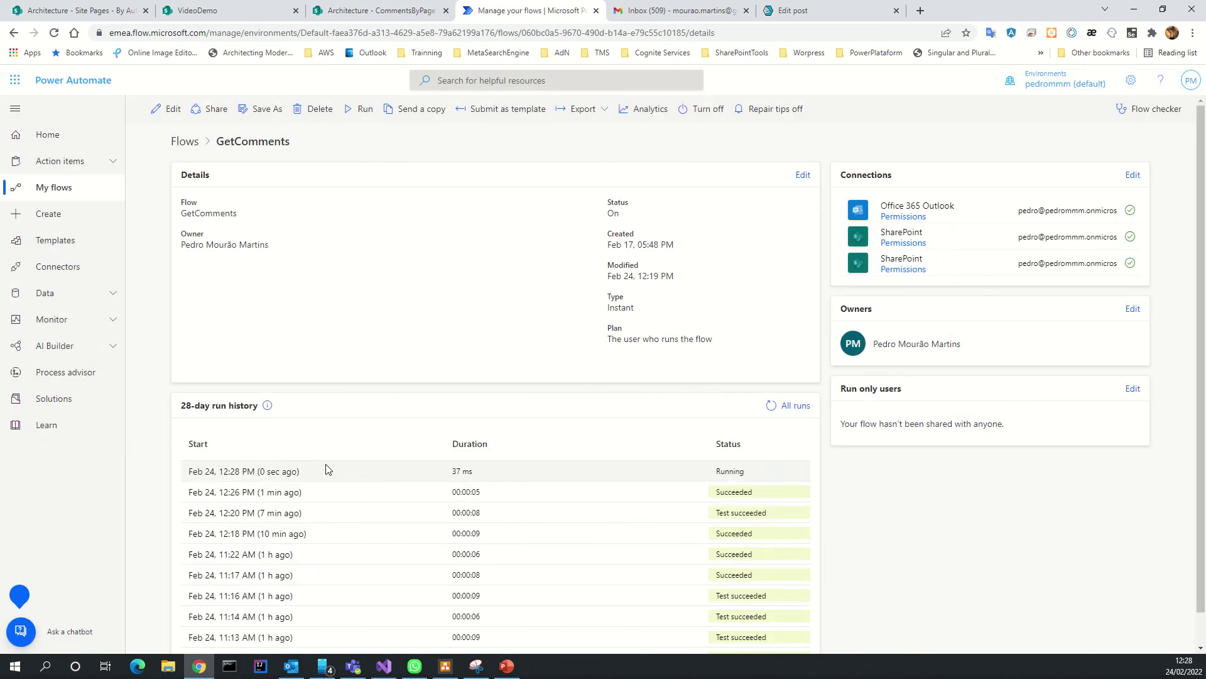
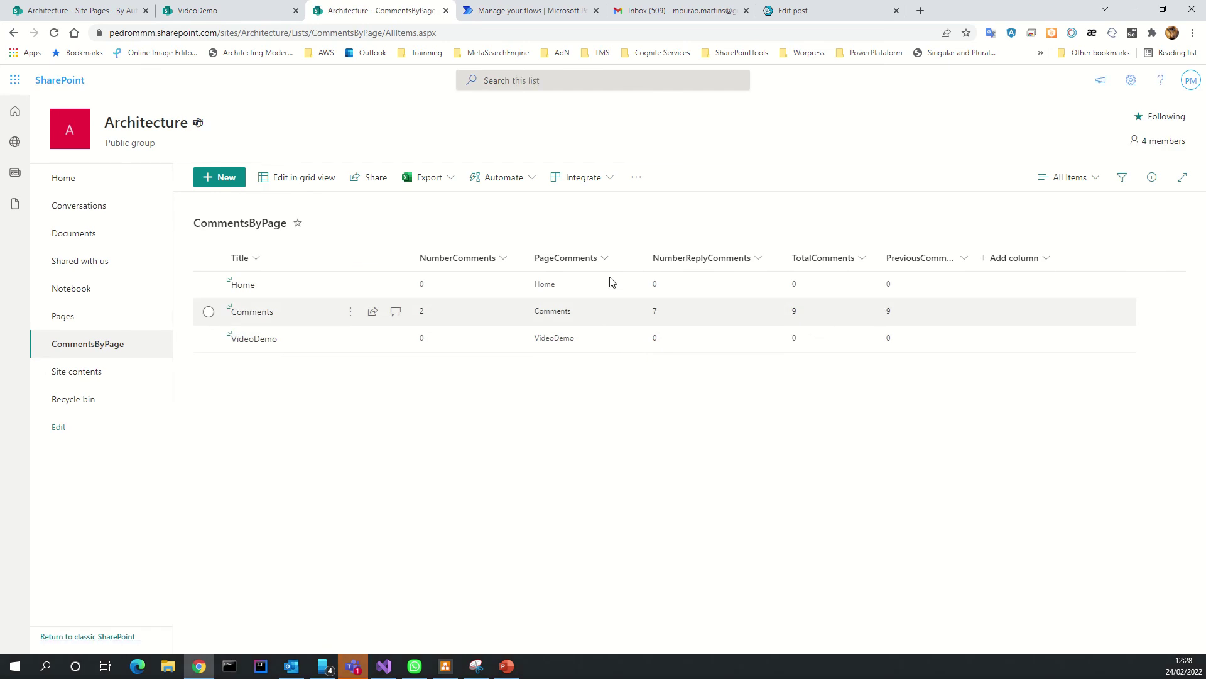
Step: Open the GetComments flow for editing and inspect its manual trigger and the Get items action's settings
click(498, 14)
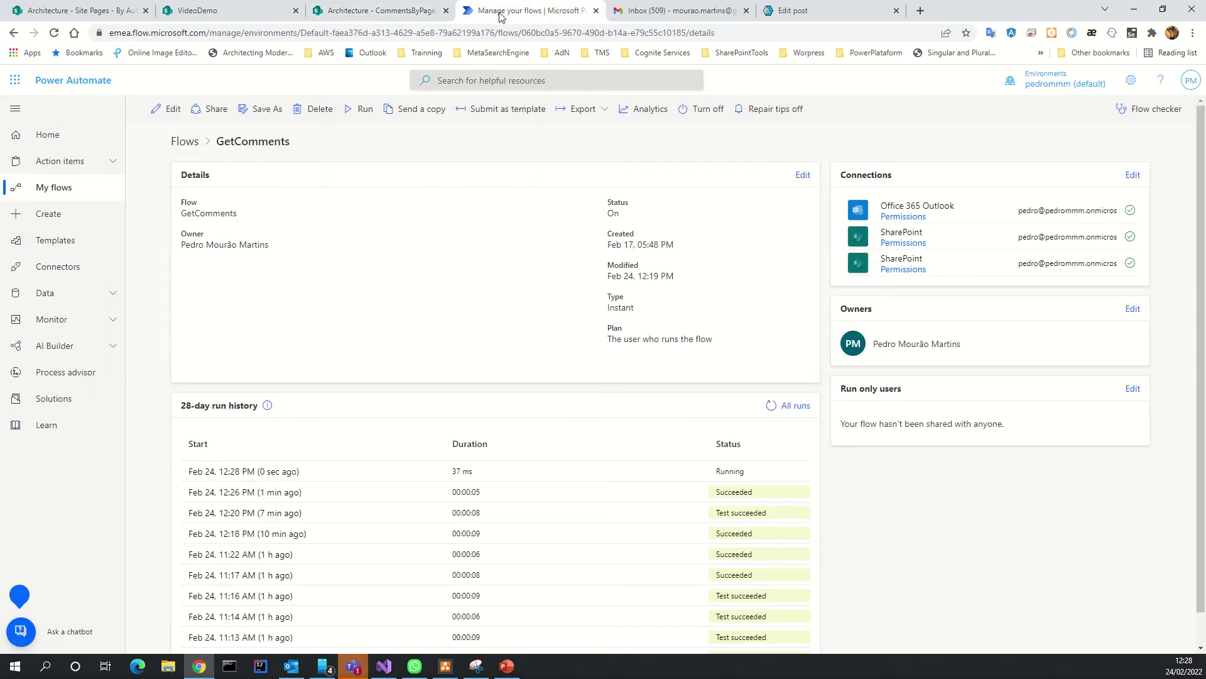
click(171, 111)
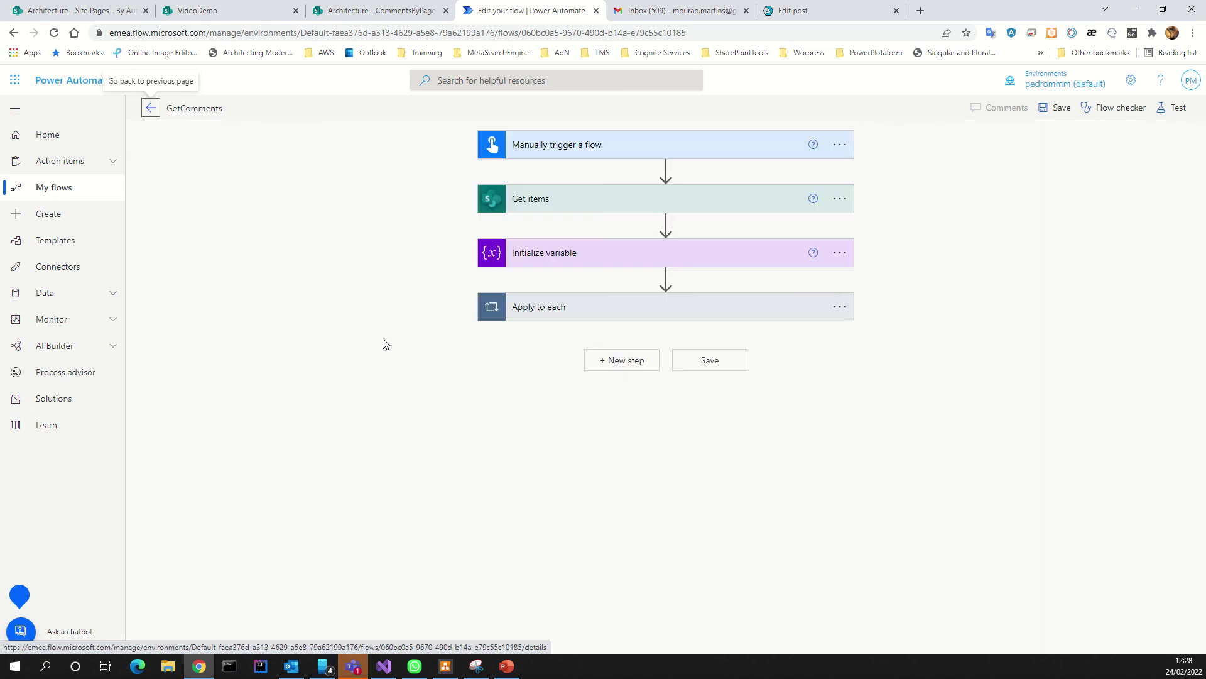
click(601, 201)
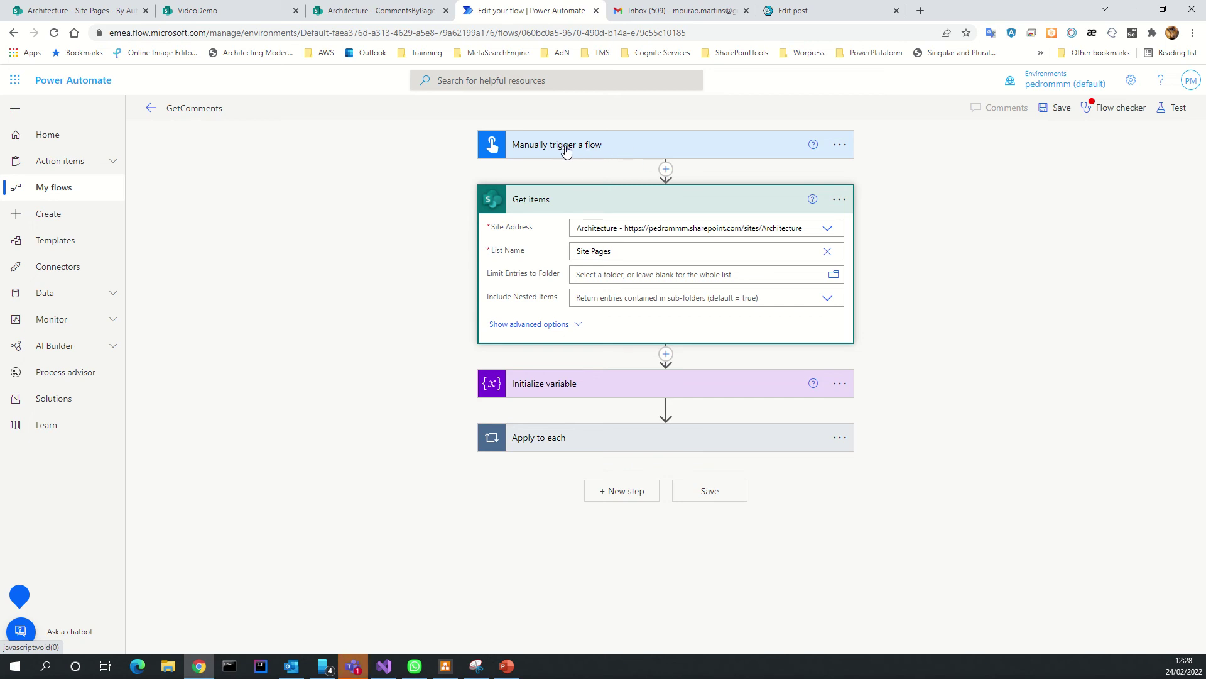
click(666, 169)
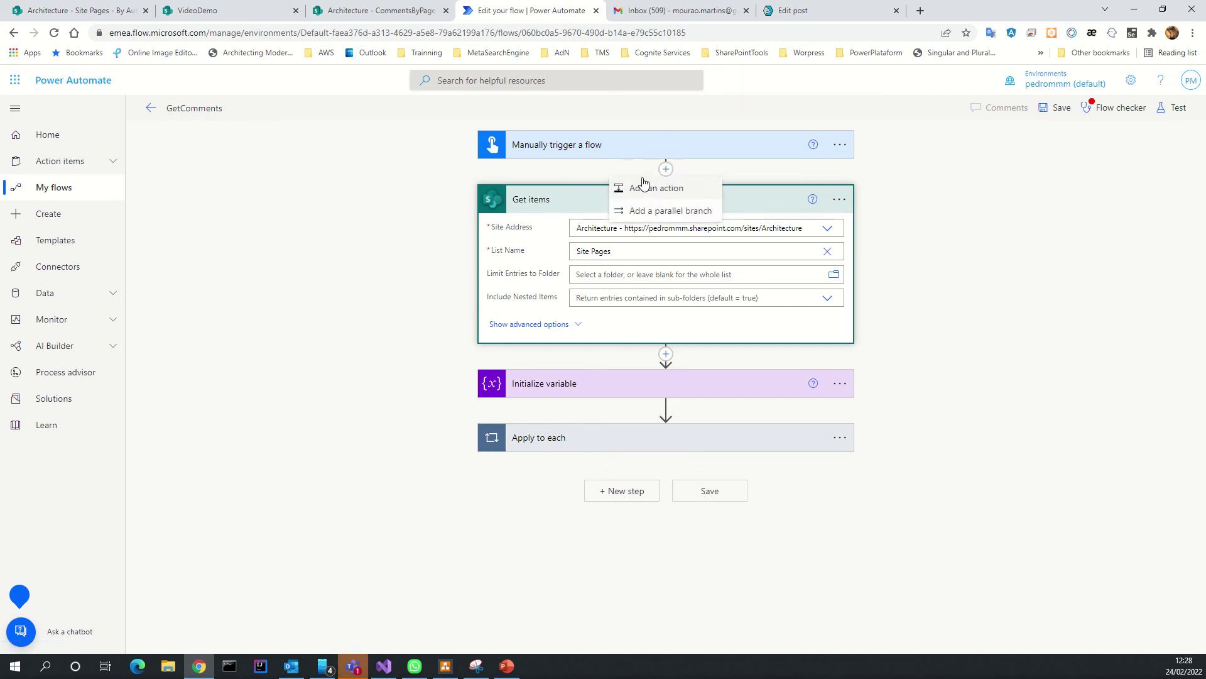
click(620, 148)
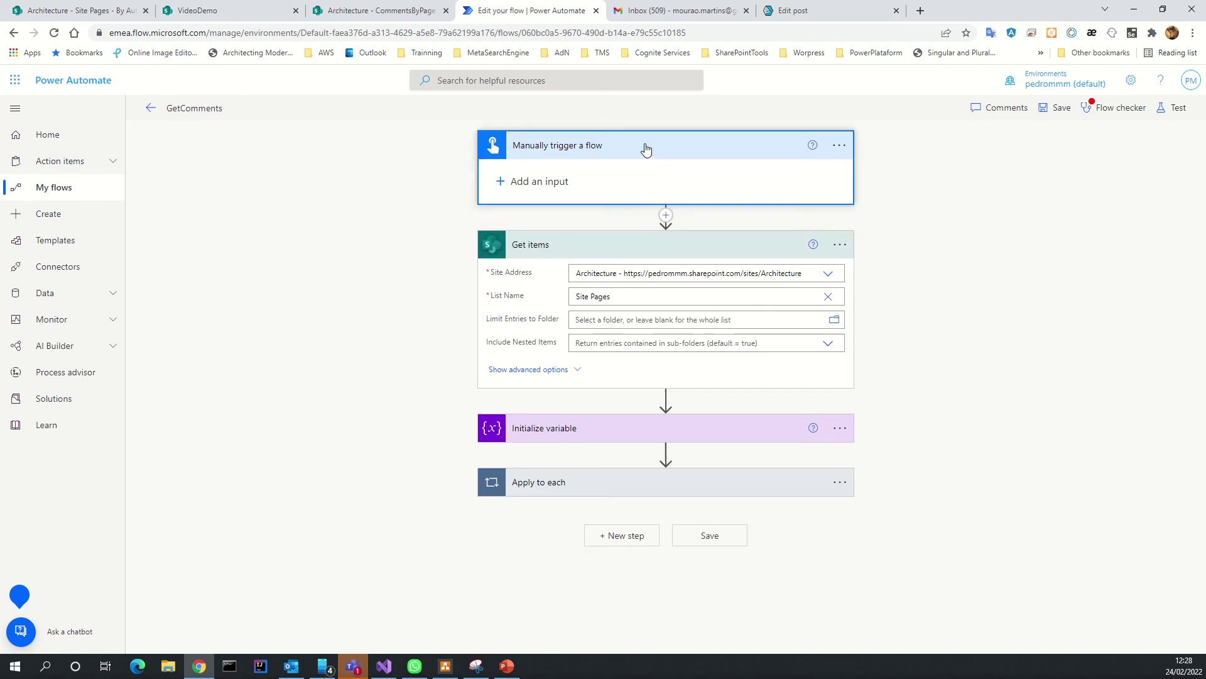
click(620, 149)
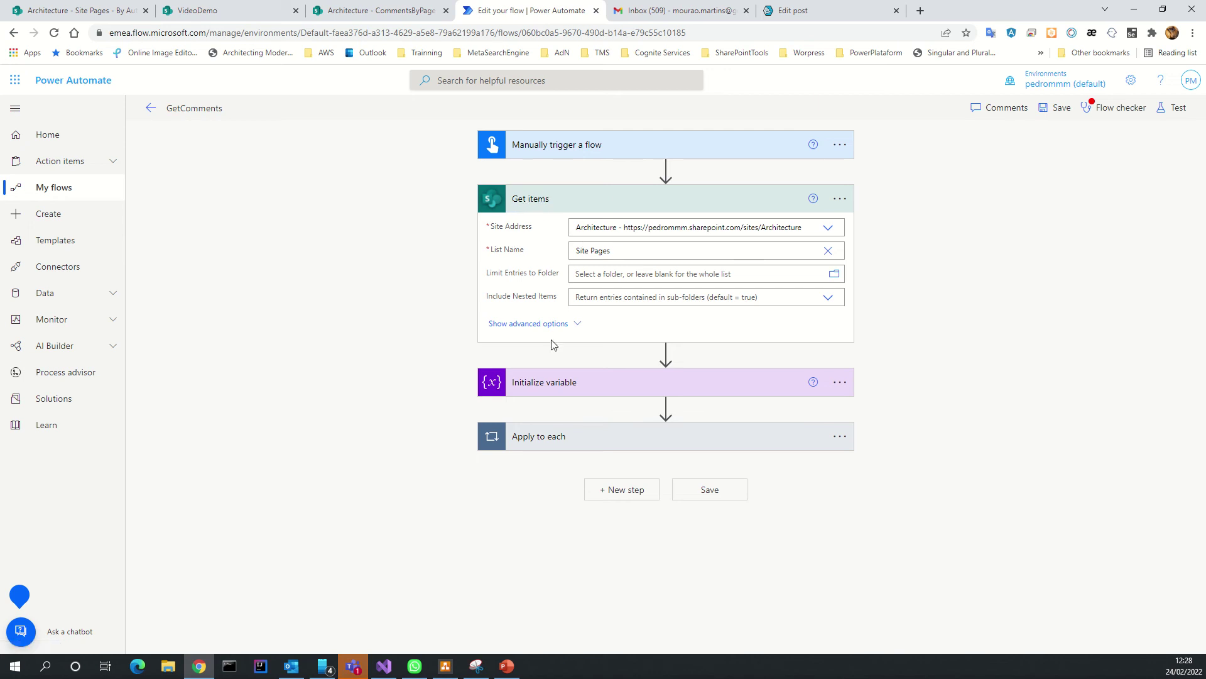
Step: Inspect the name, type and value of the Initialize variable action, and collapse it
click(587, 389)
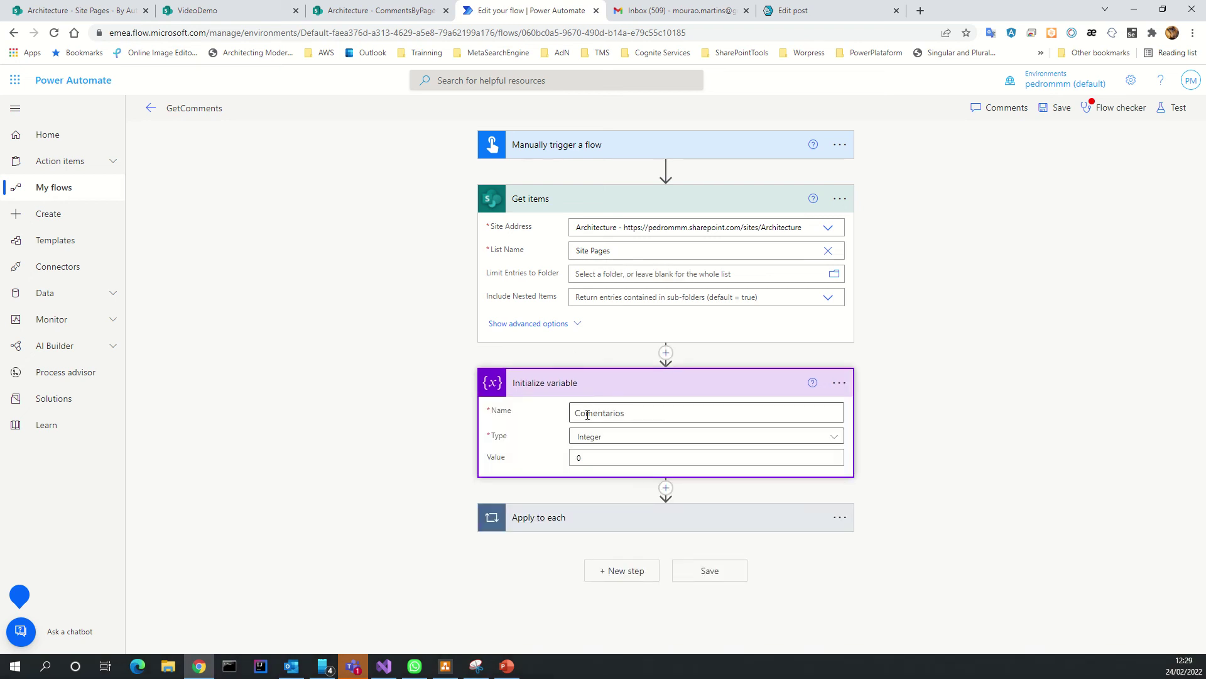
double_click(591, 415)
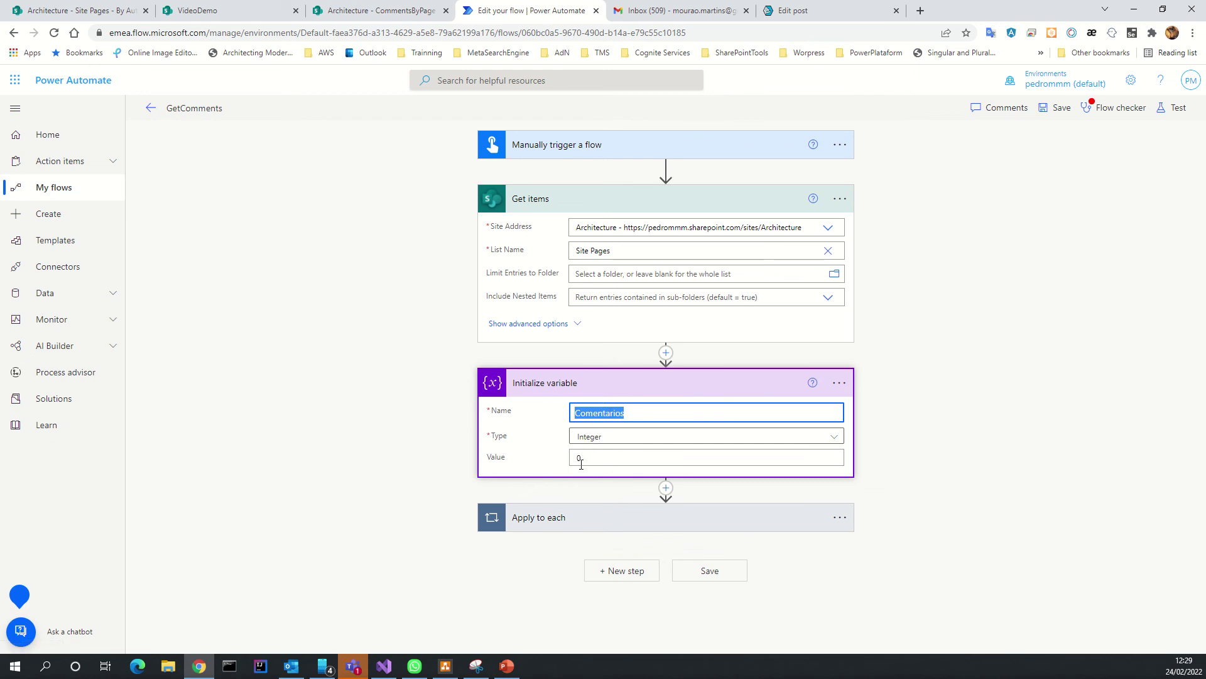
click(574, 384)
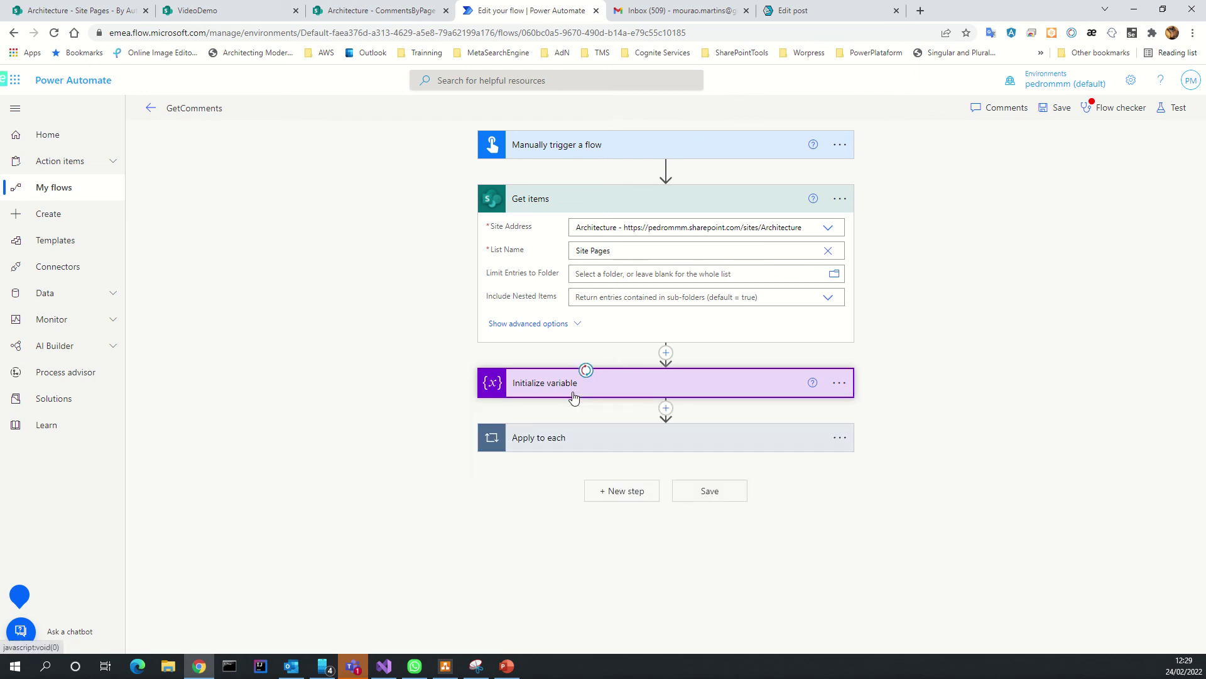
Step: Expand the Apply to each loop and examine the GetCommentsFromSharePoint action's site, method, Uri and headers
click(555, 442)
scroll(555, 446, down, 3)
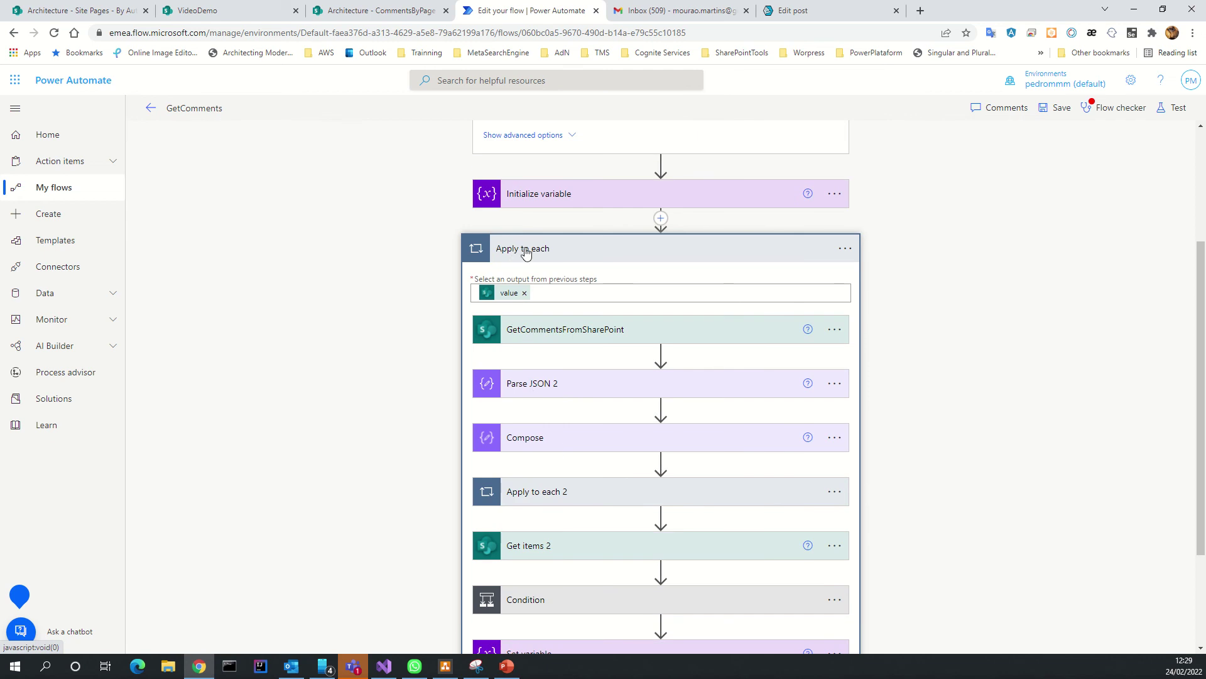
click(557, 338)
scroll(617, 331, down, 2)
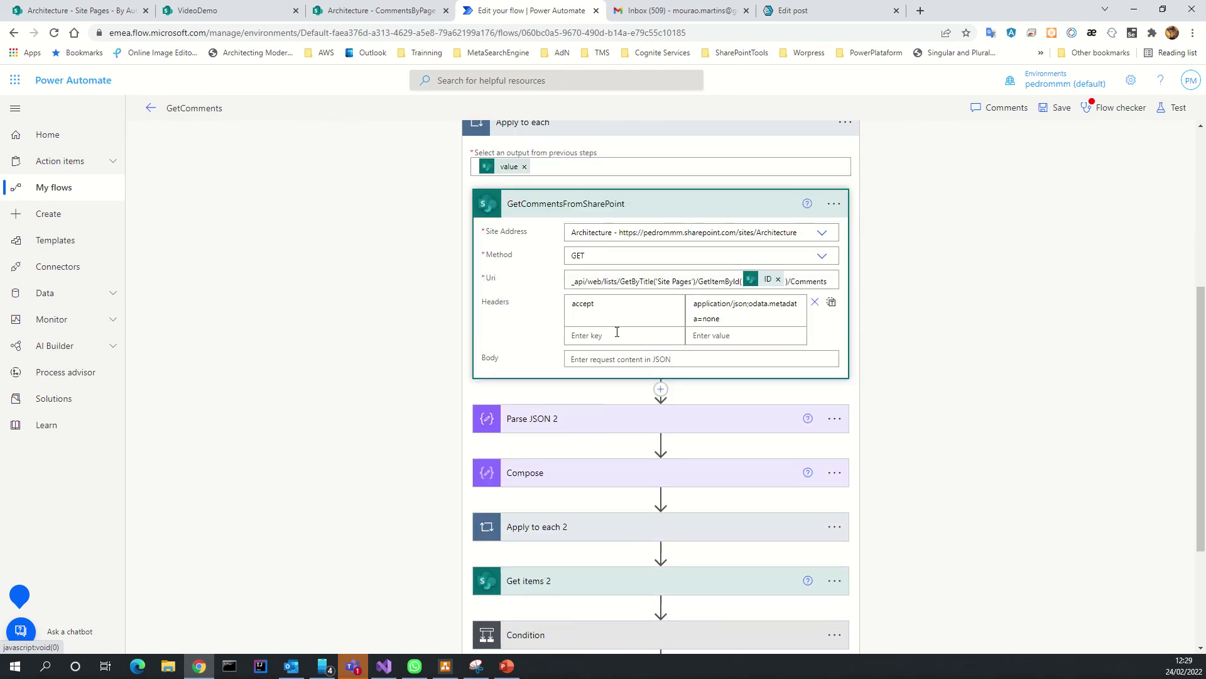
scroll(579, 348, up, 4)
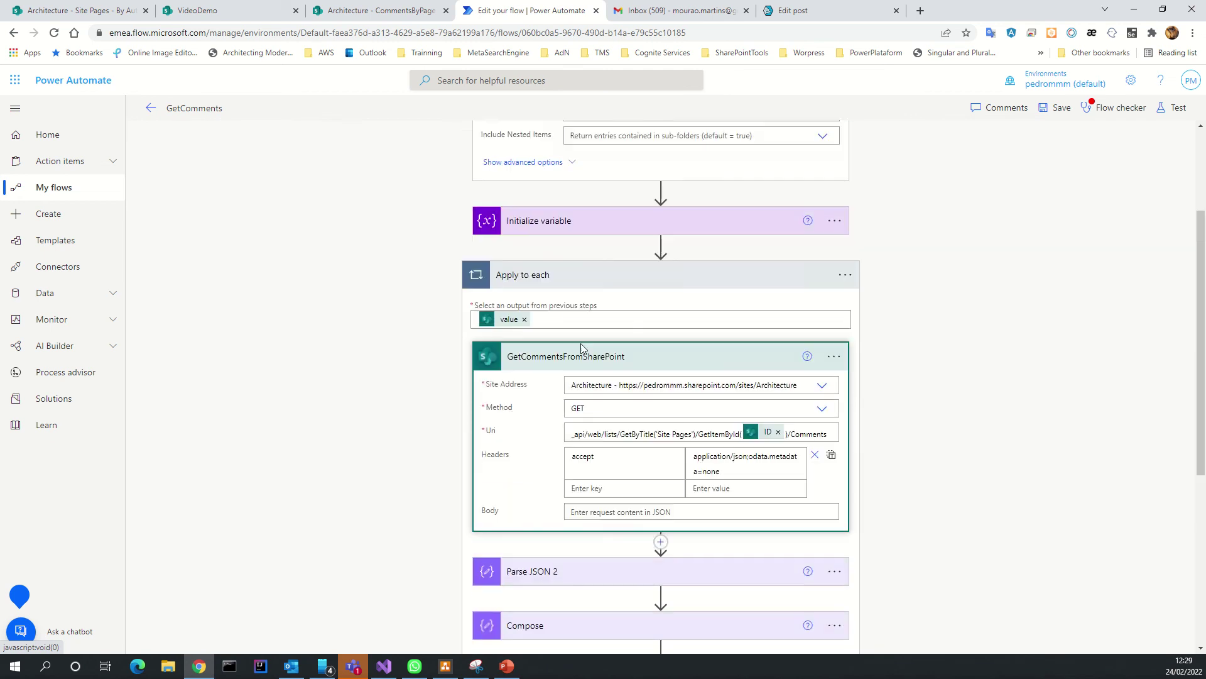
scroll(616, 344, down, 2)
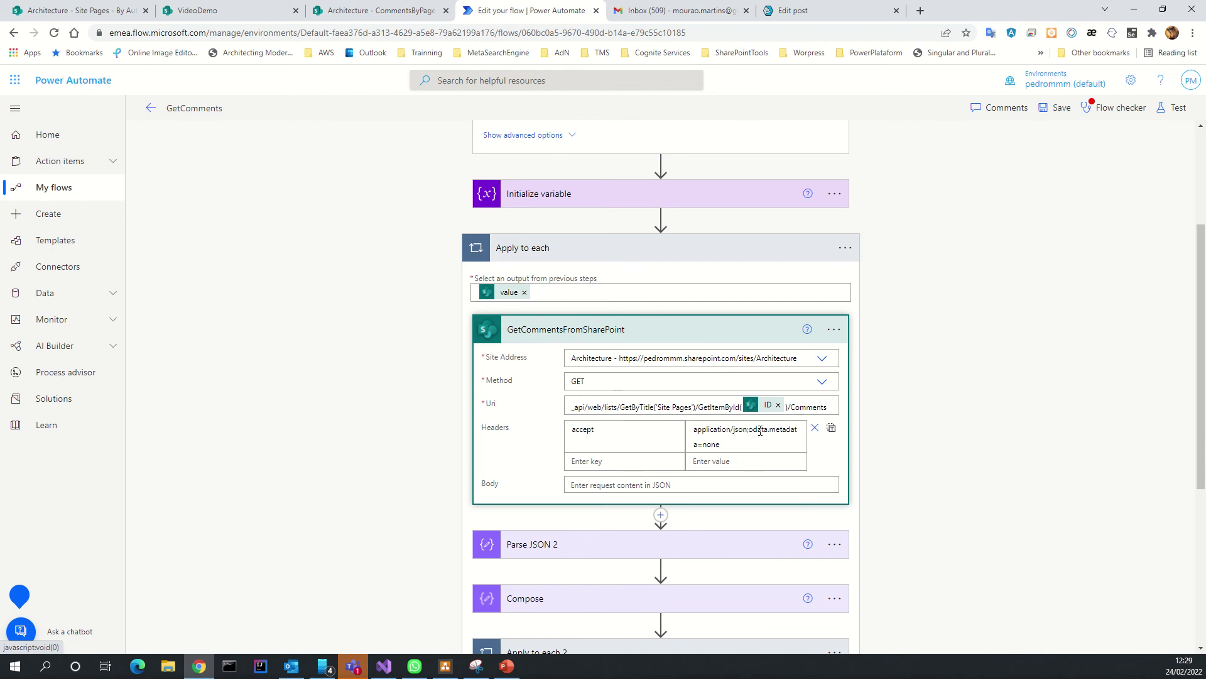
scroll(694, 387, down, 1)
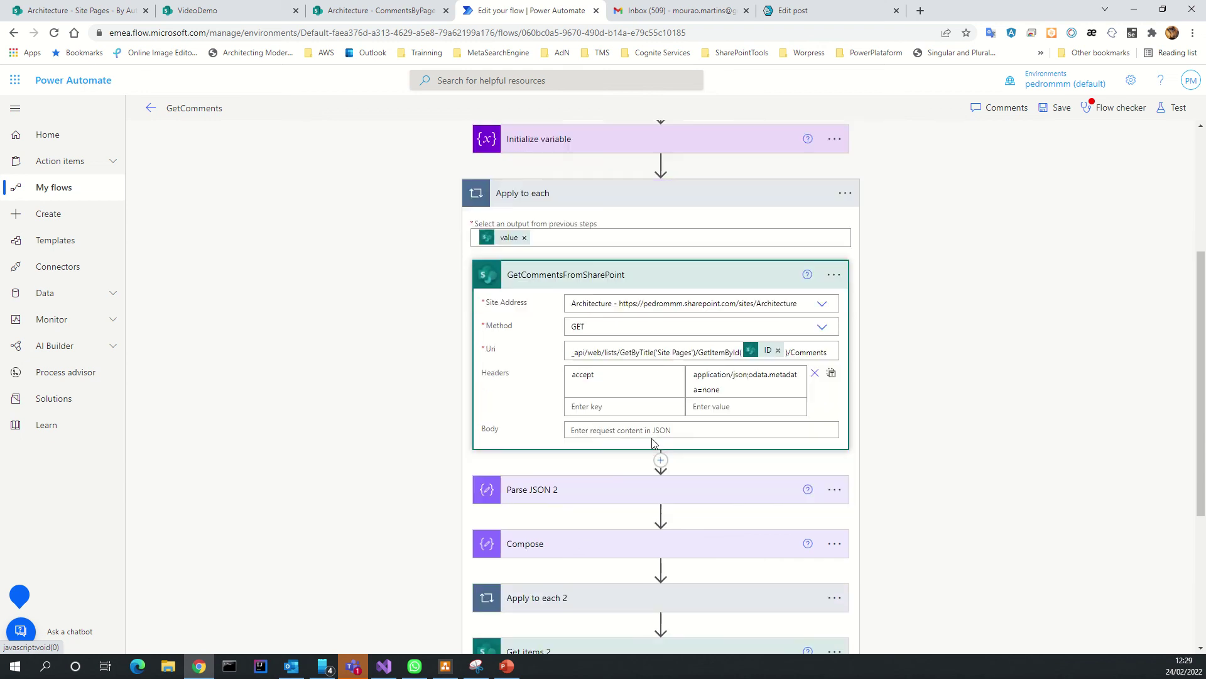
scroll(606, 466, down, 2)
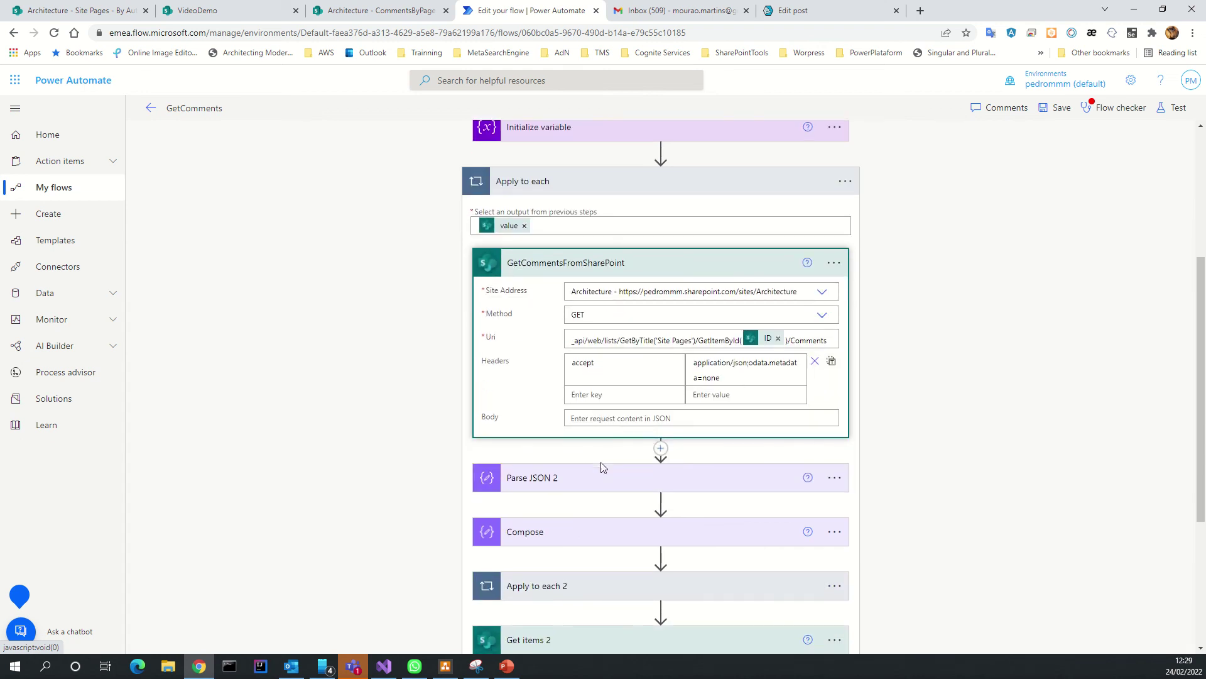
Step: Examine the Parse JSON 2 action's content and schema, viewing its sample JSON payload dialog and closing it unused
click(601, 364)
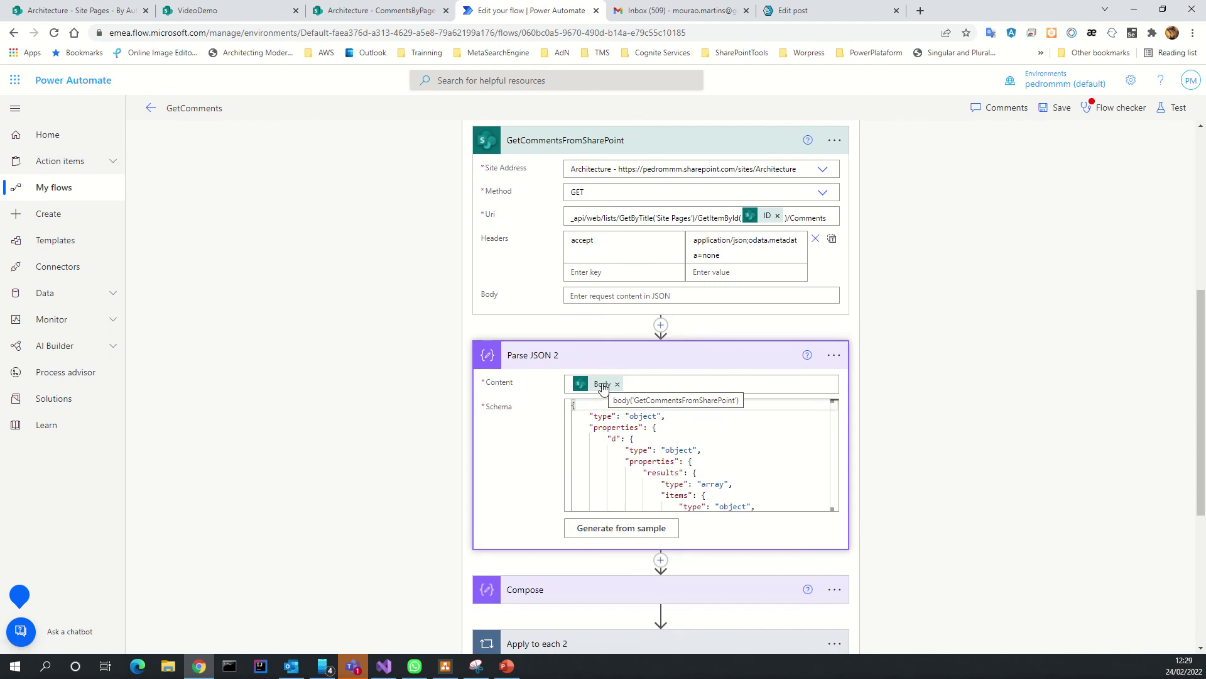
click(603, 533)
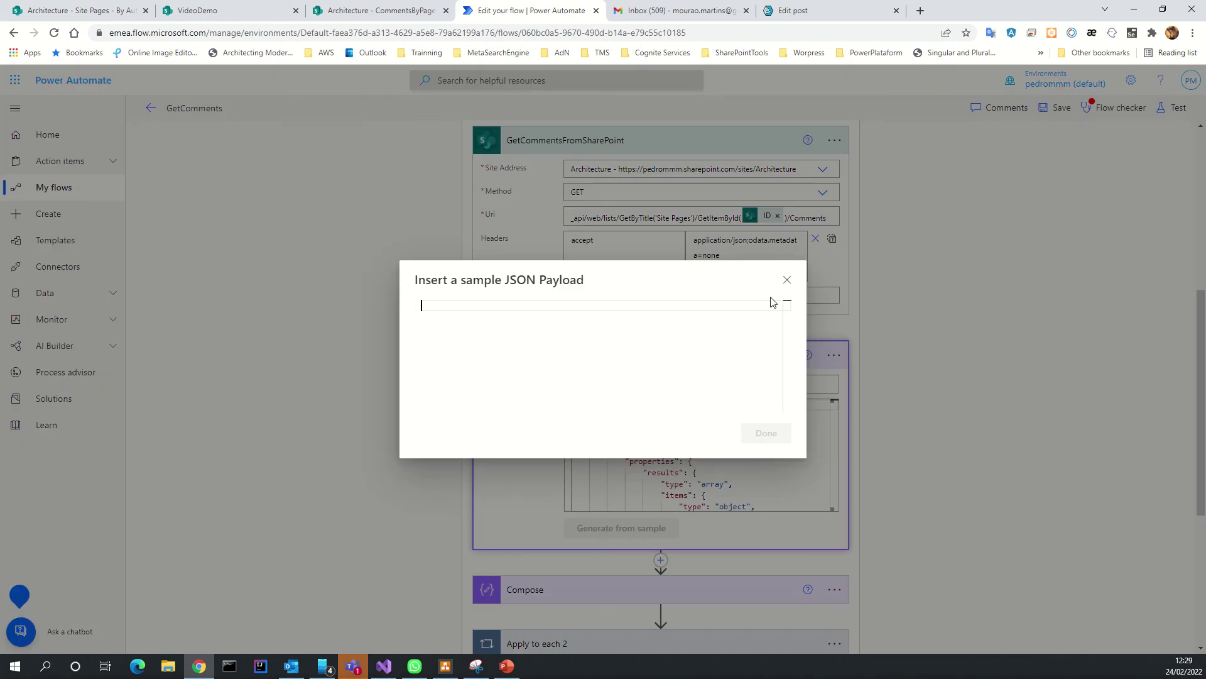
click(786, 279)
scroll(646, 458, down, 2)
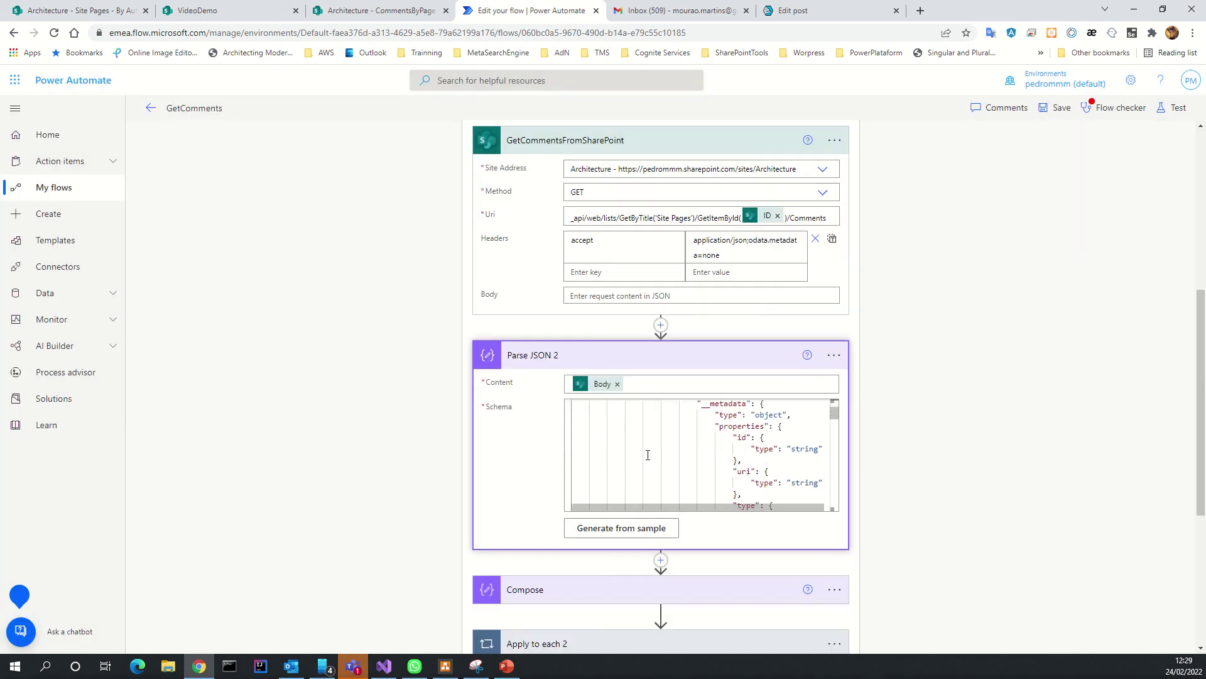
scroll(565, 440, down, 2)
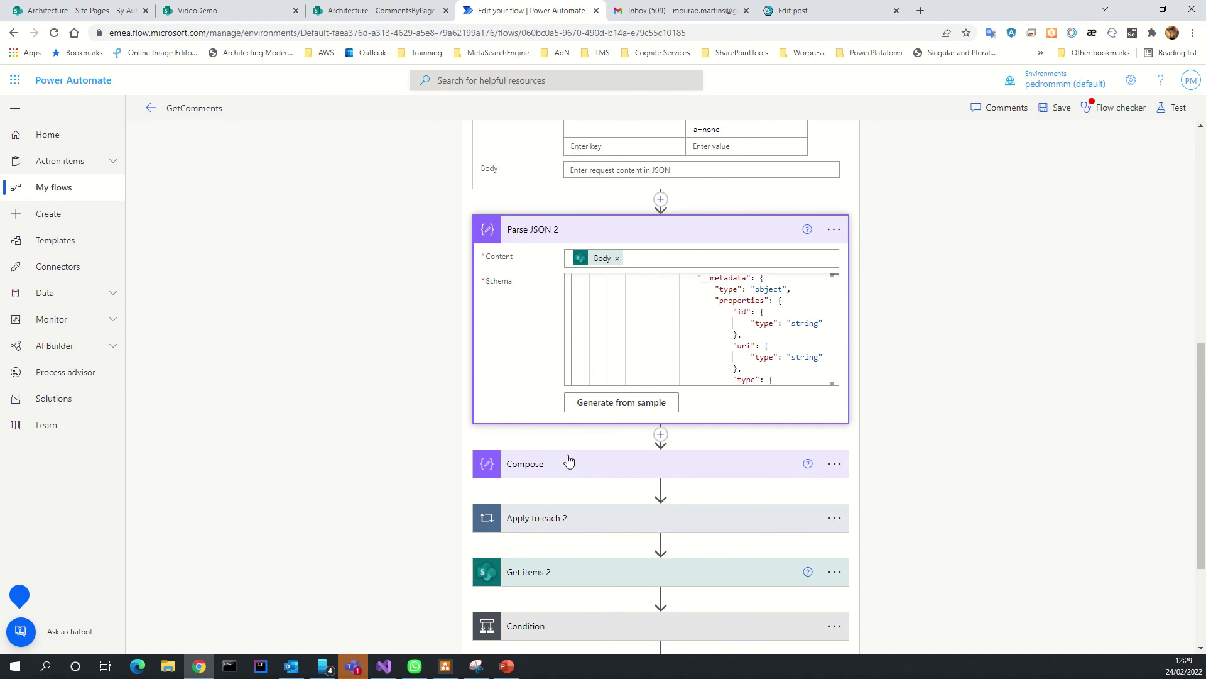
Step: Expand the Compose action and the Apply to each 2 loop with its Compose 2 action to read their inputs
click(565, 465)
scroll(578, 427, down, 3)
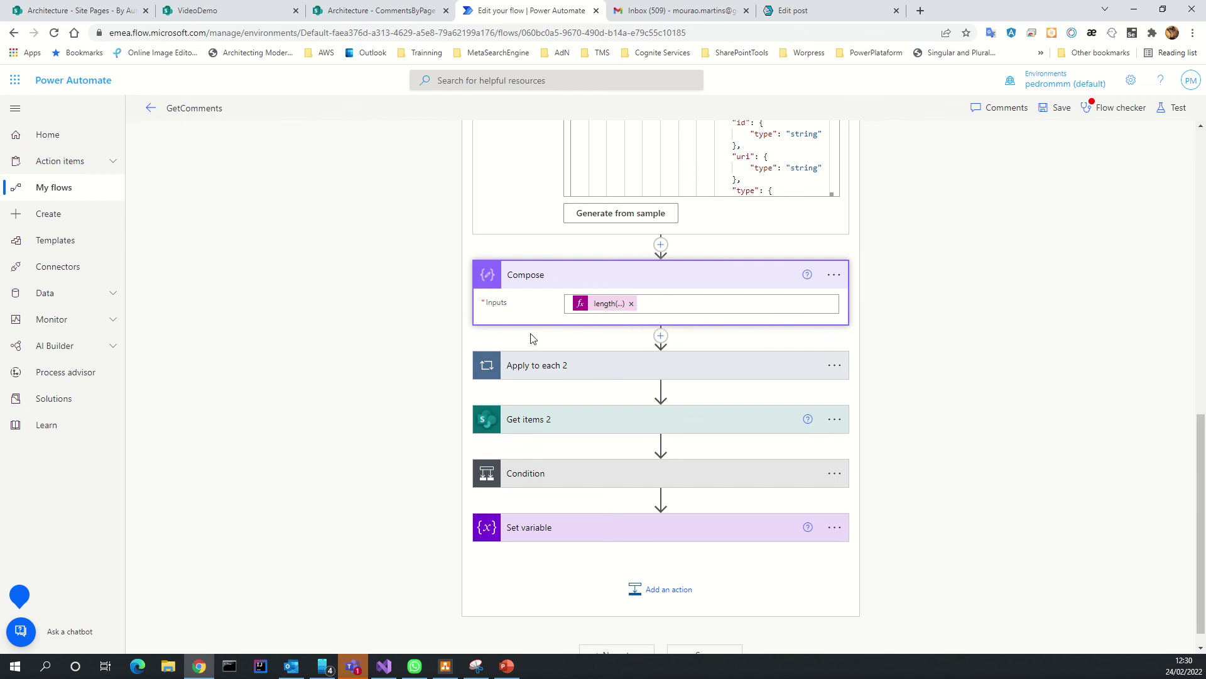
click(556, 365)
scroll(587, 402, down, 1)
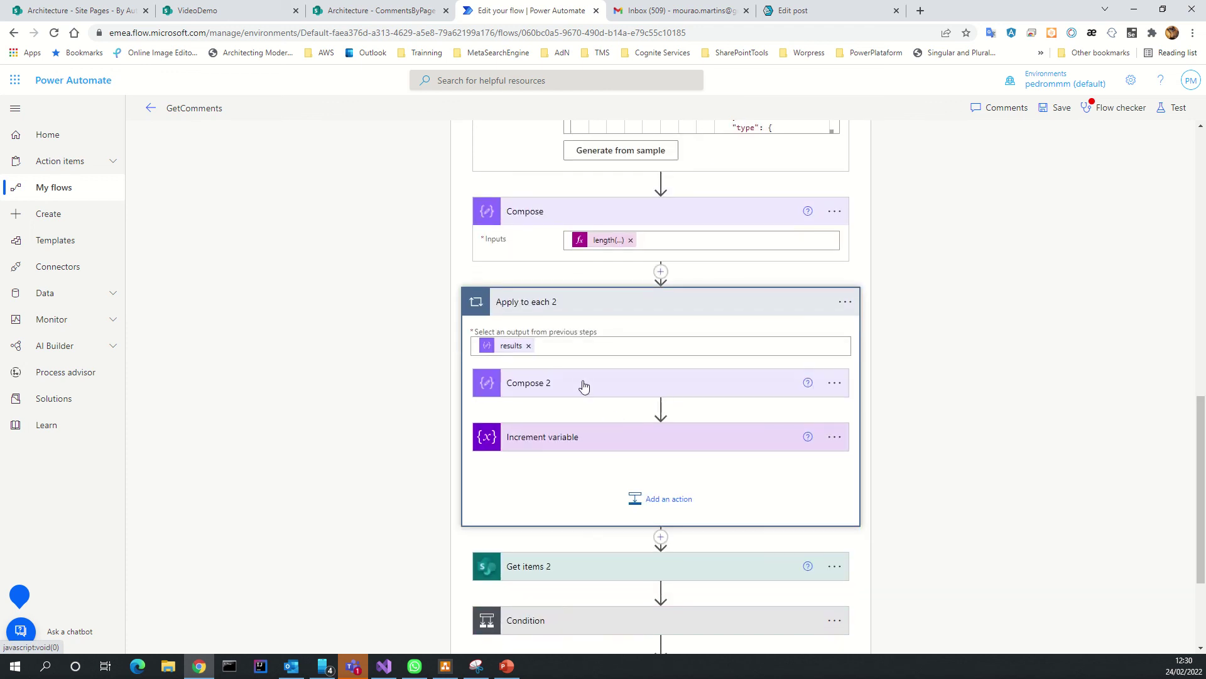
click(582, 383)
scroll(587, 380, down, 2)
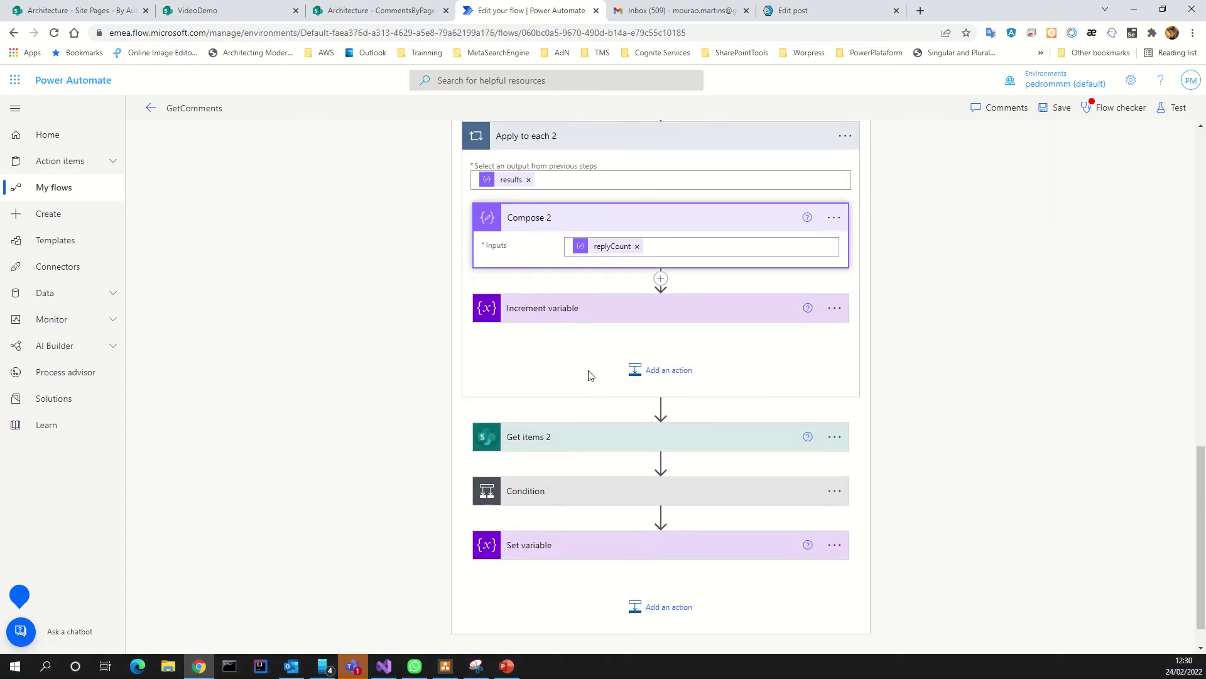
Step: Review the actions from GetCommentsFromSharePoint through Parse JSON 2 and Compose to the replyCount expression in Compose 2
scroll(588, 373, up, 3)
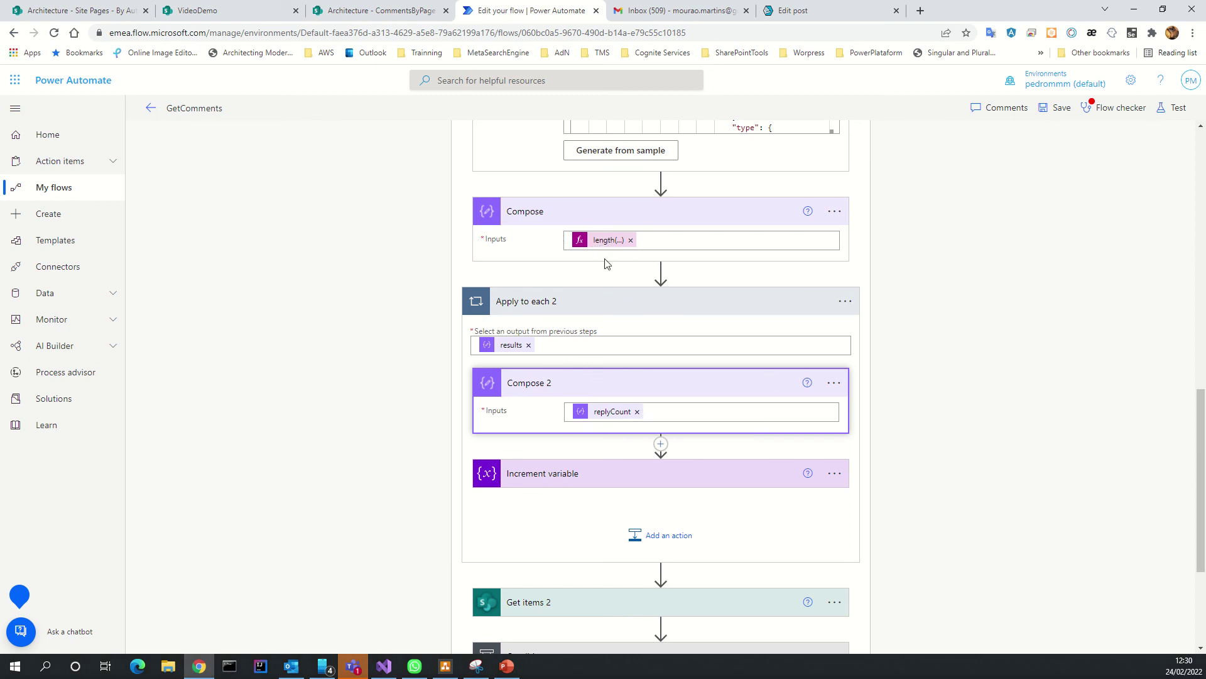
scroll(605, 264, up, 2)
scroll(577, 286, up, 2)
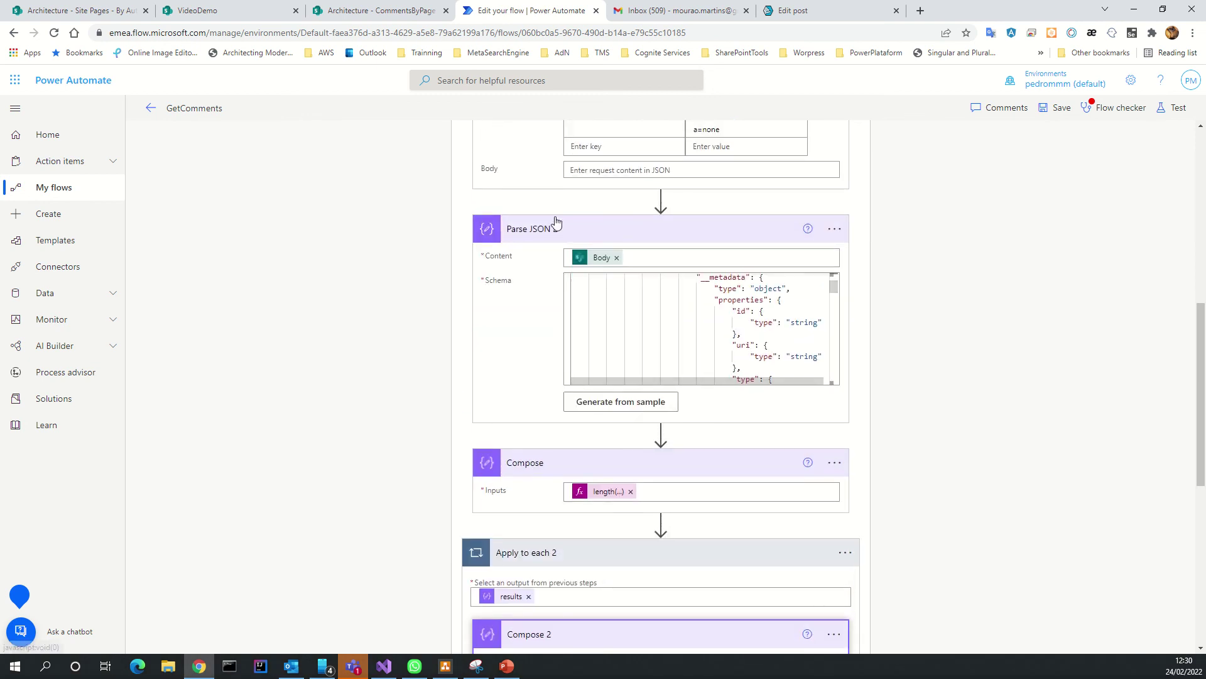
scroll(554, 224, up, 4)
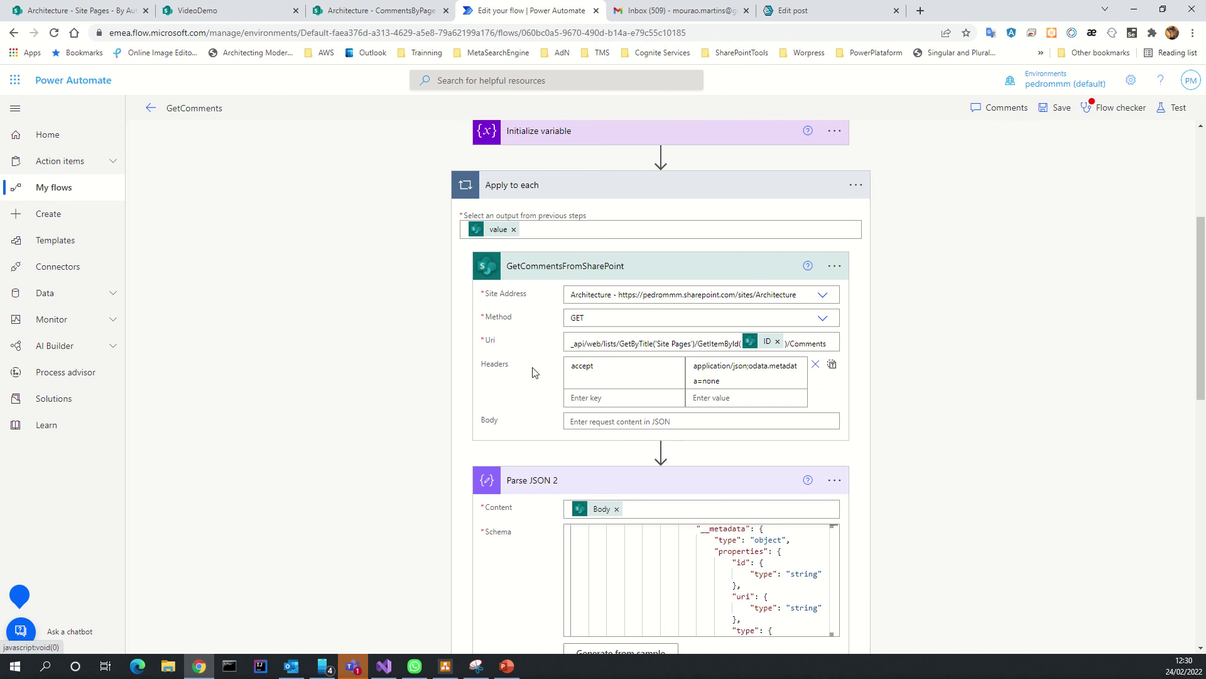
scroll(542, 420, down, 7)
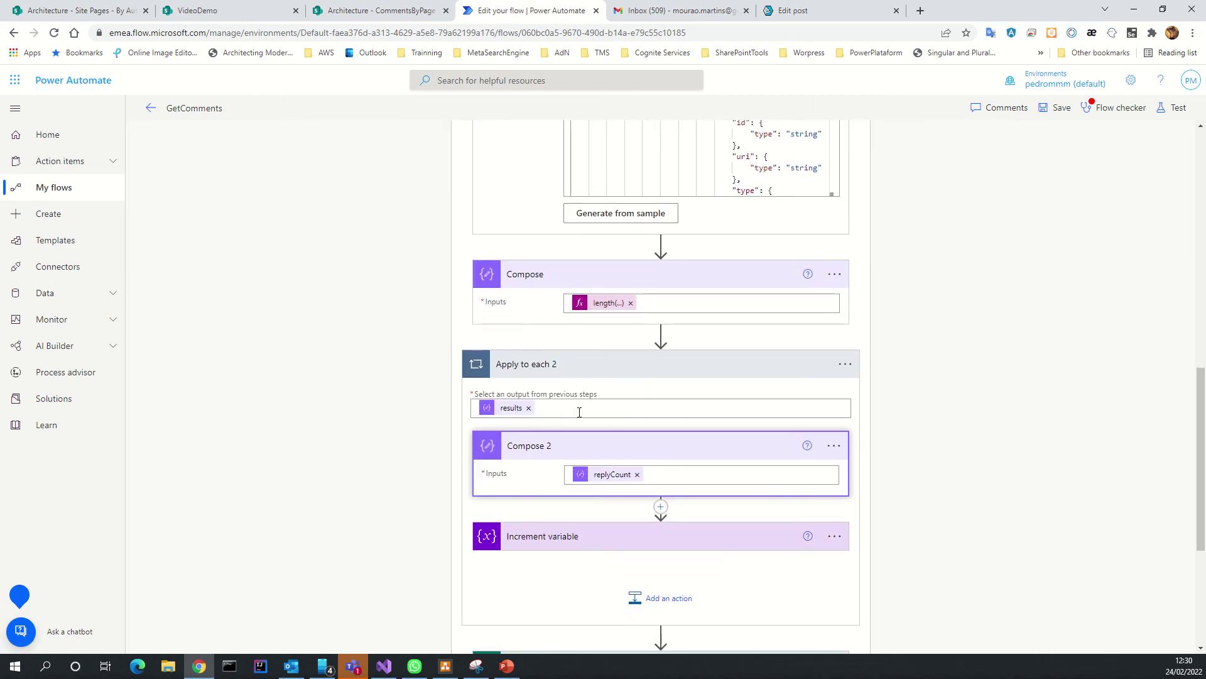
scroll(580, 411, down, 2)
scroll(580, 287, down, 1)
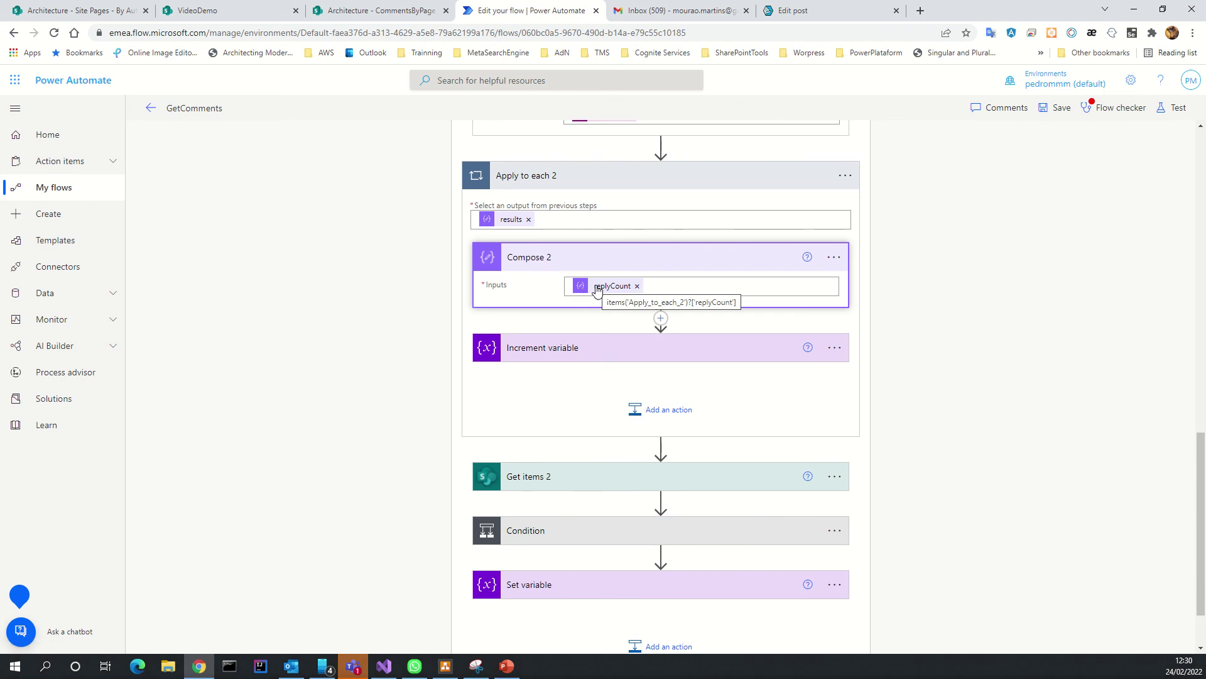
Step: Inspect the Increment variable action's settings and the site and list used by the Get items 2 action
click(564, 353)
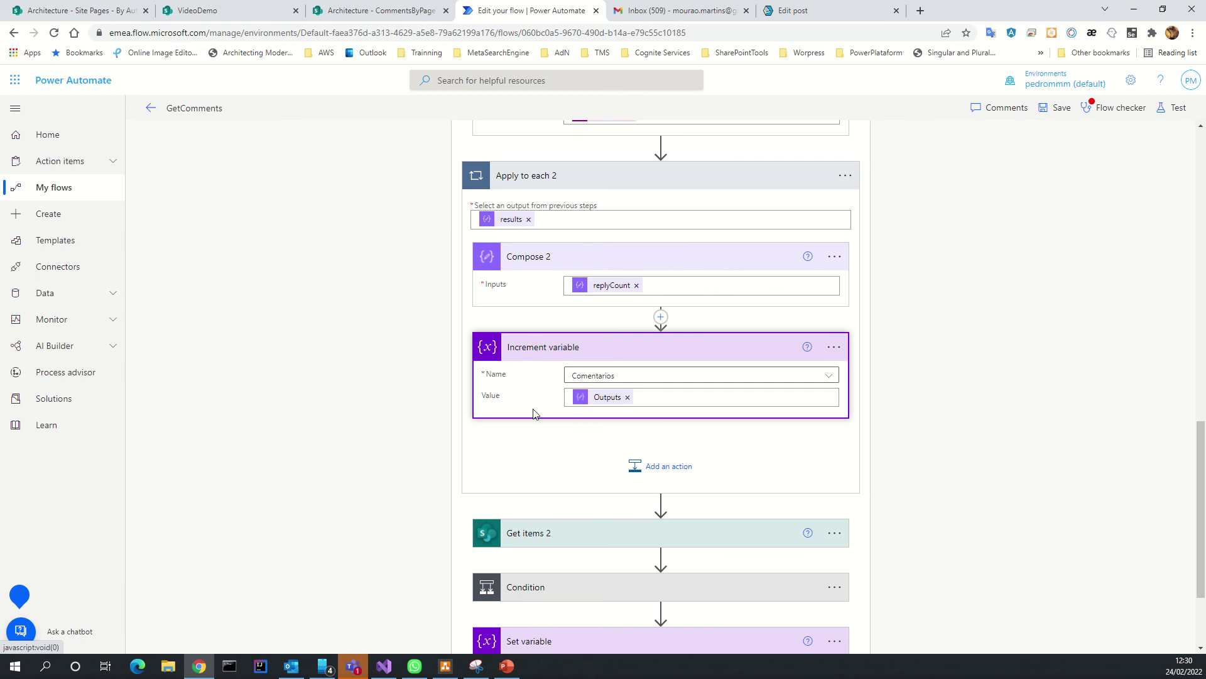
scroll(535, 412, down, 2)
click(568, 397)
scroll(576, 400, down, 2)
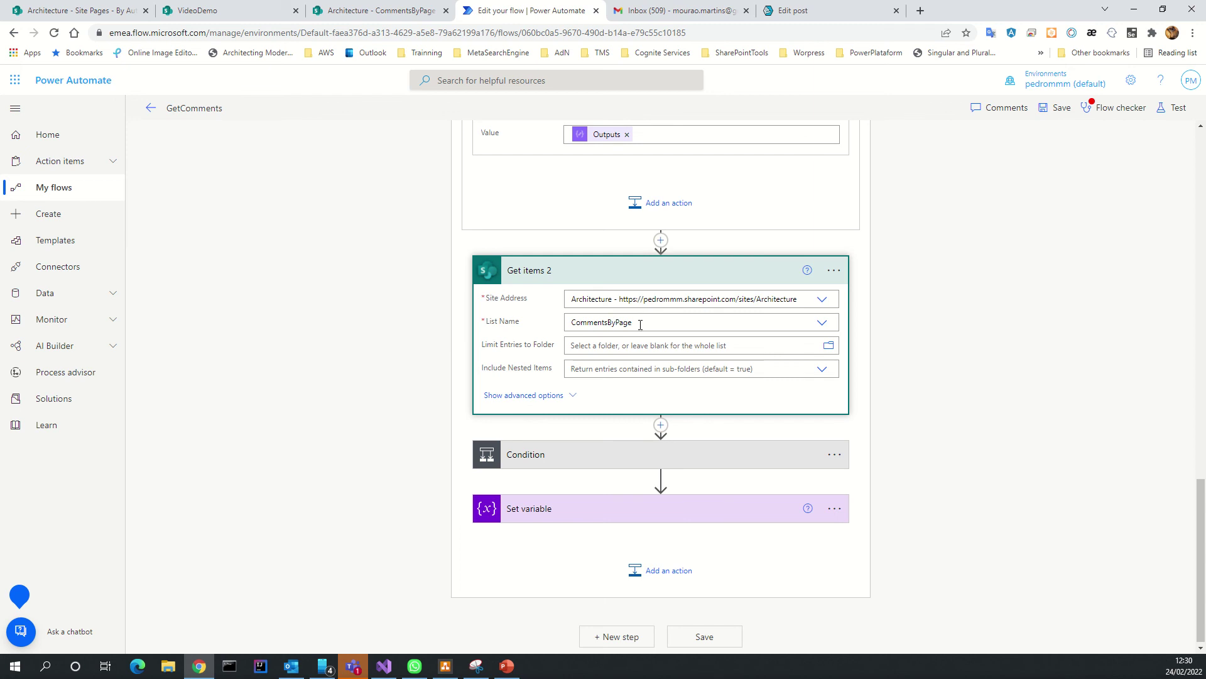
Step: Show the advanced options of Get items 2 and compare its Title filter query with the CommentsByPage list in SharePoint
click(553, 395)
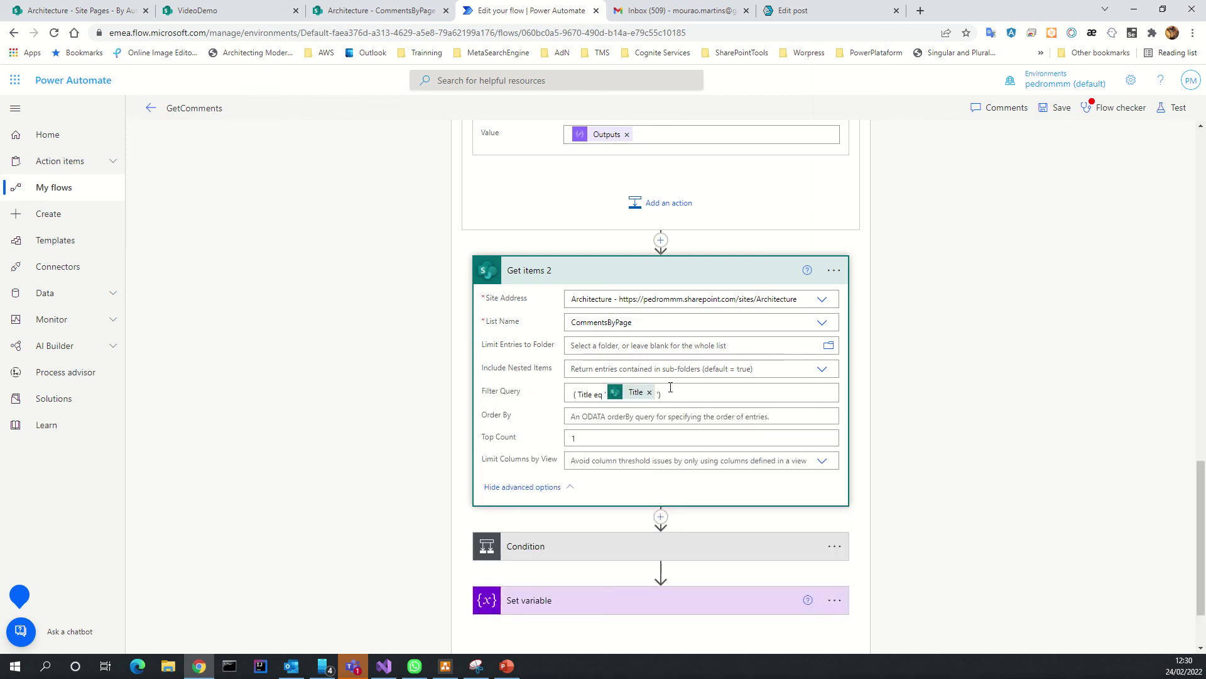
drag(670, 396, 553, 395)
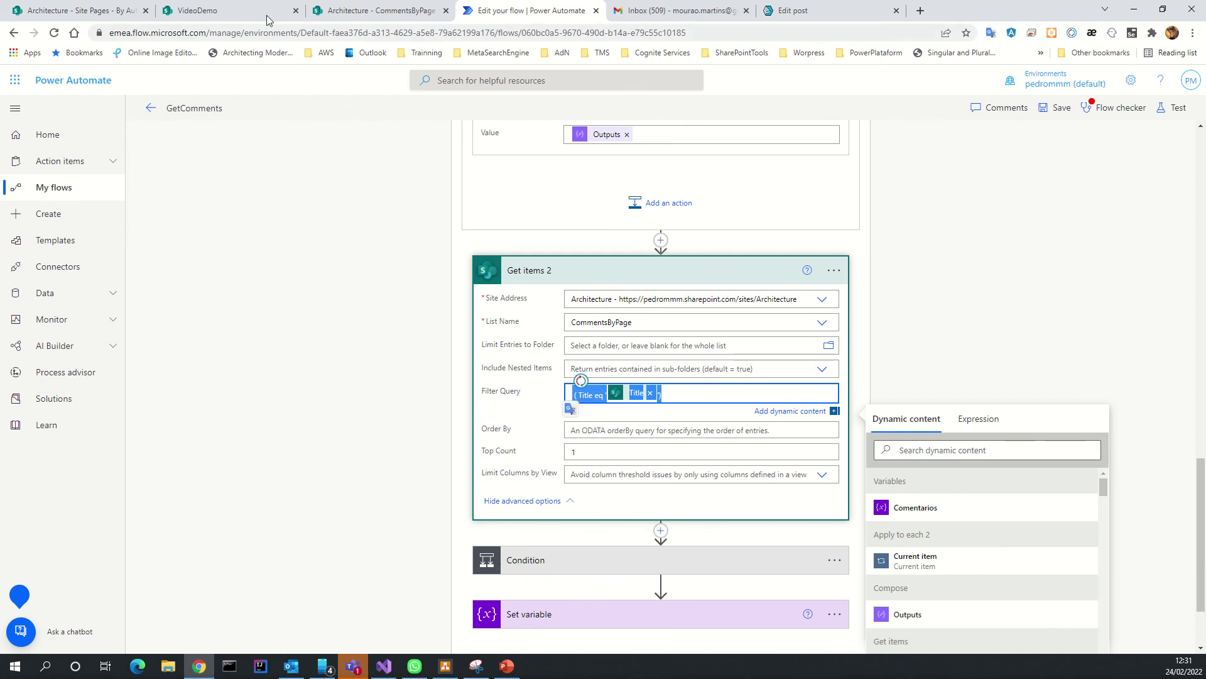
click(324, 6)
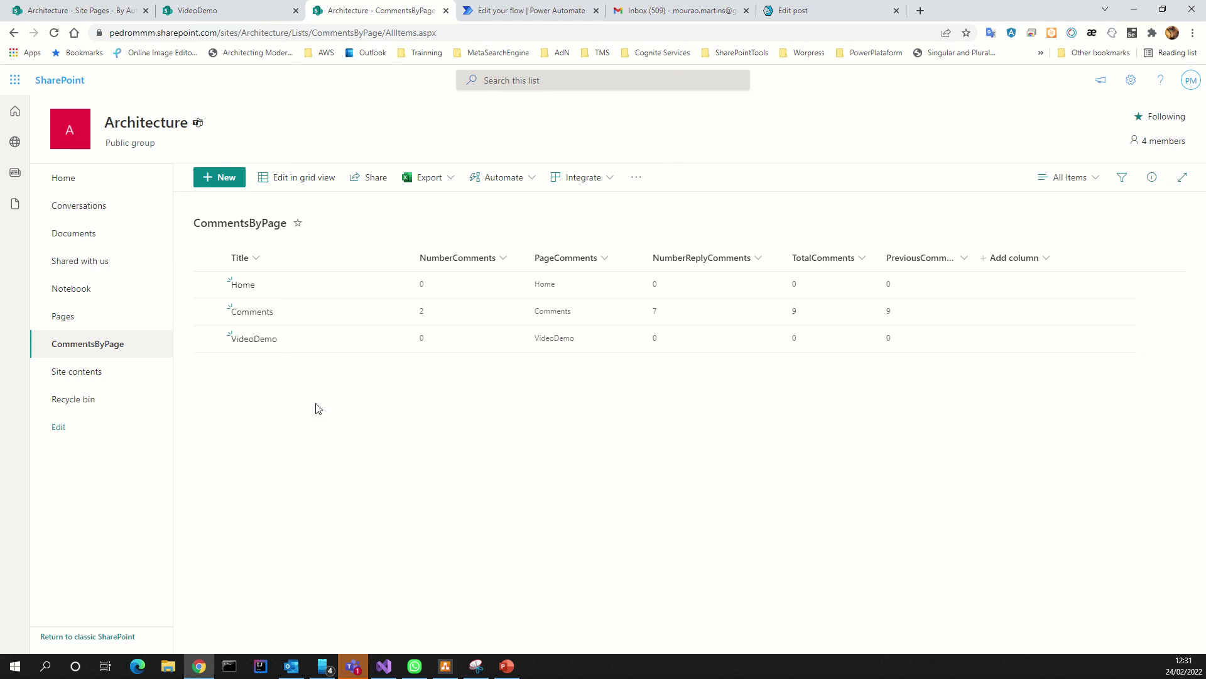
click(514, 9)
click(382, 385)
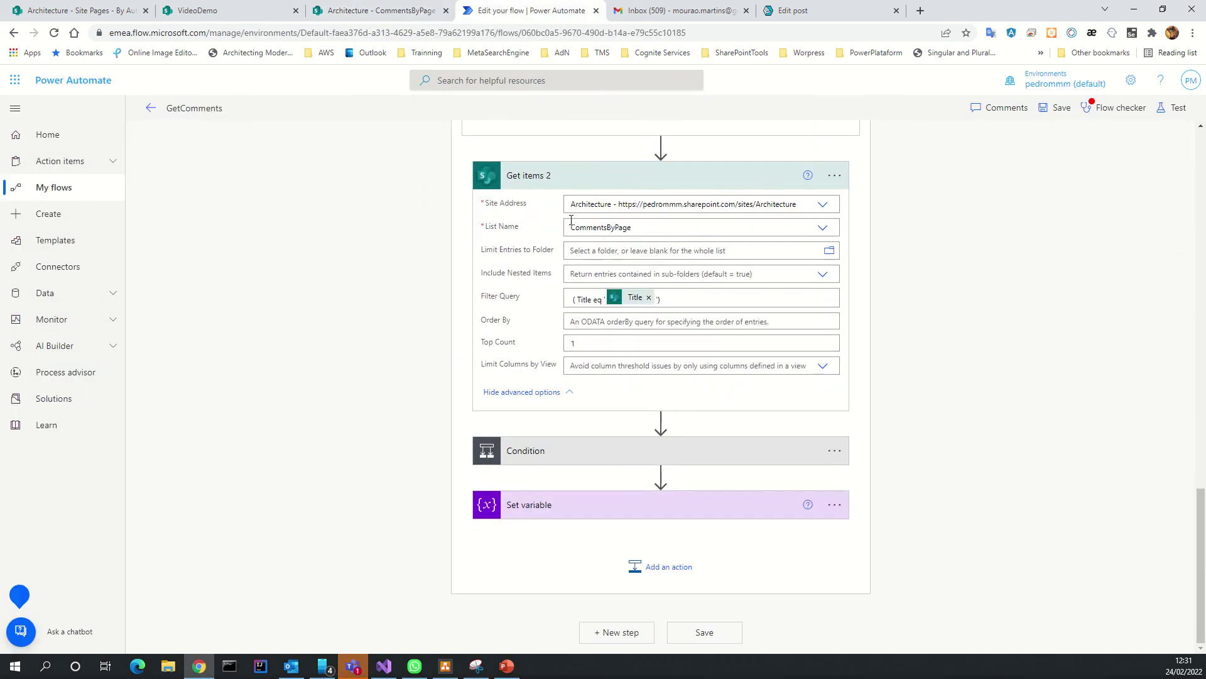
Step: Expand the Condition action and its If no branch to examine the Create item fields and the Condition 3 comparison
click(534, 450)
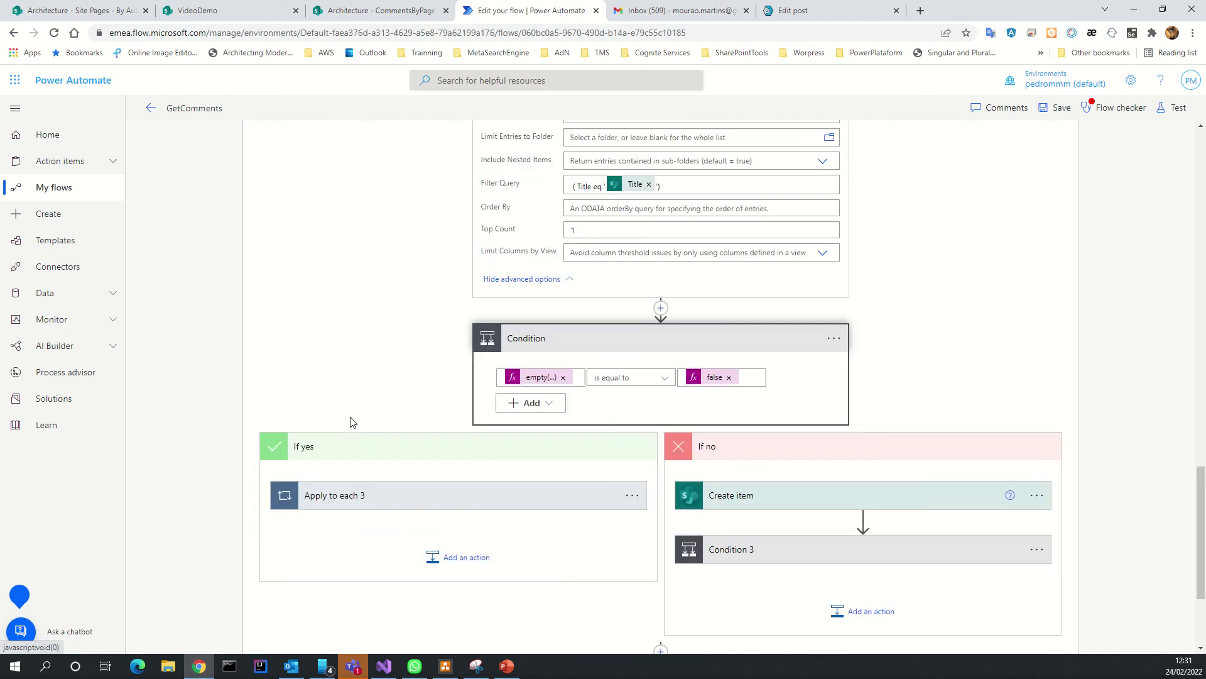
scroll(351, 422, down, 1)
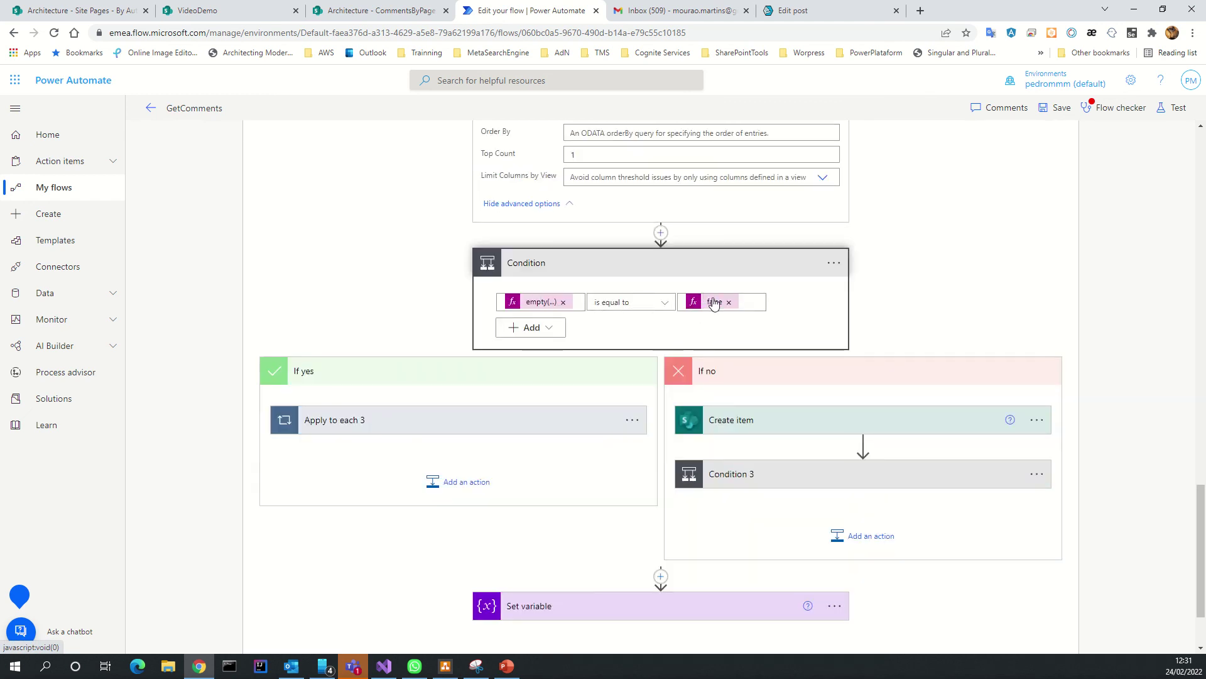
click(752, 426)
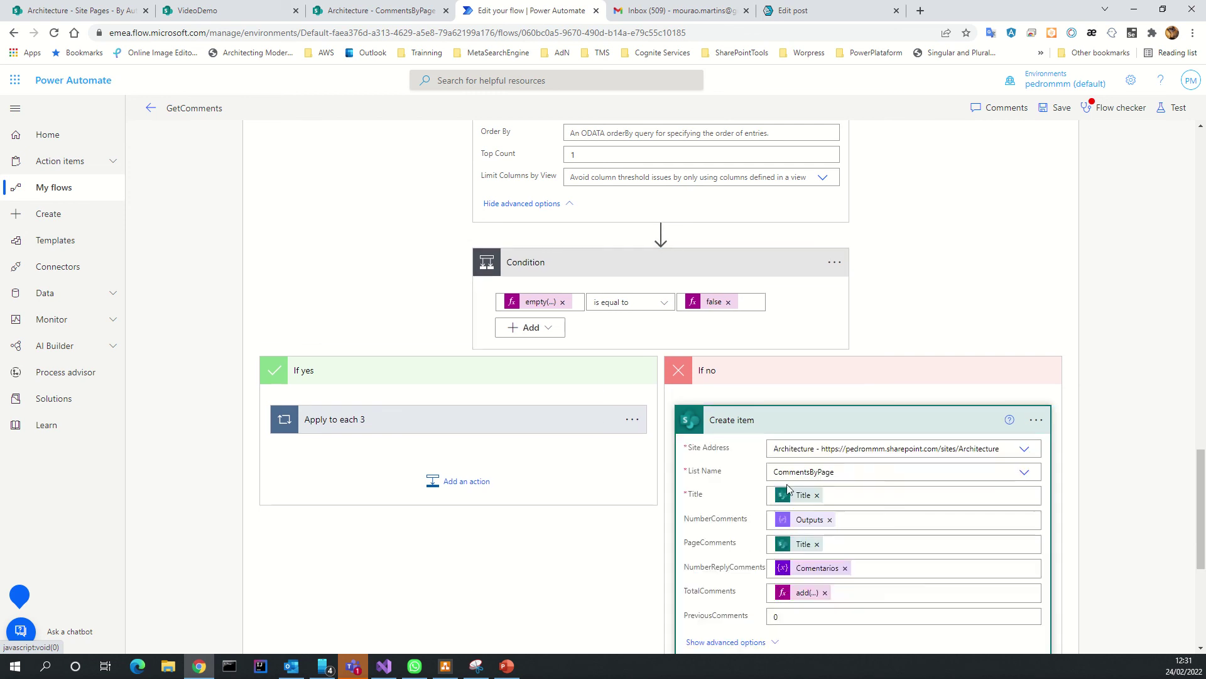
scroll(752, 565, down, 3)
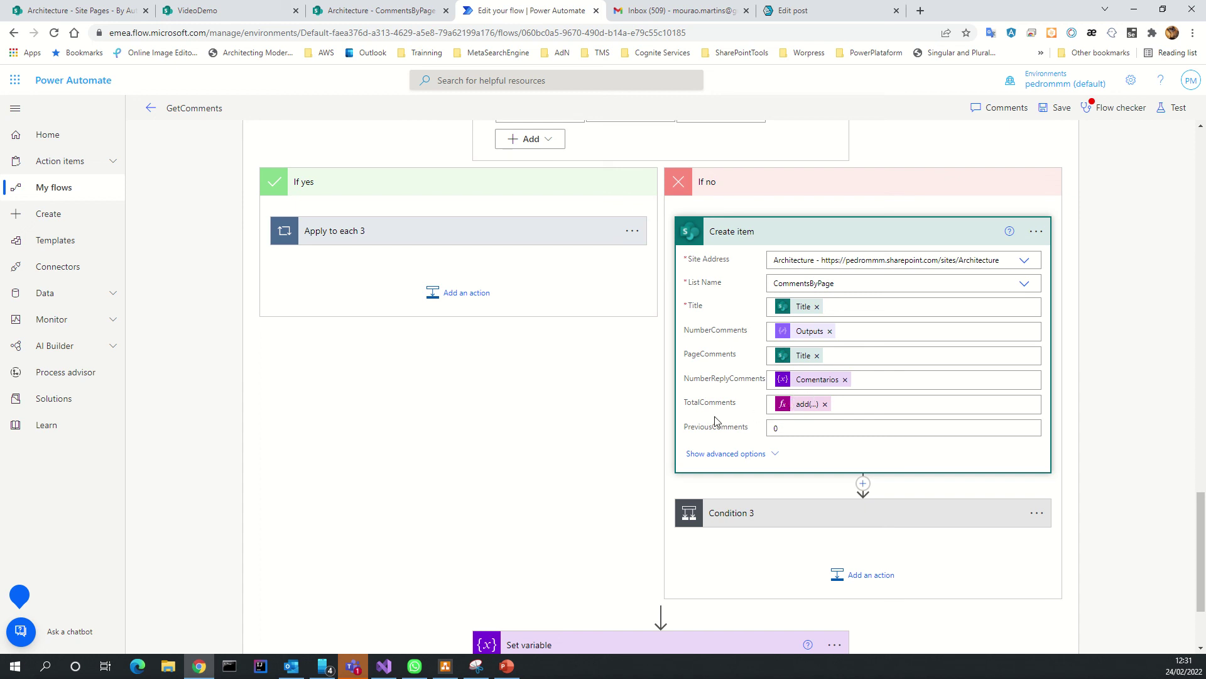
scroll(722, 414, down, 2)
click(734, 390)
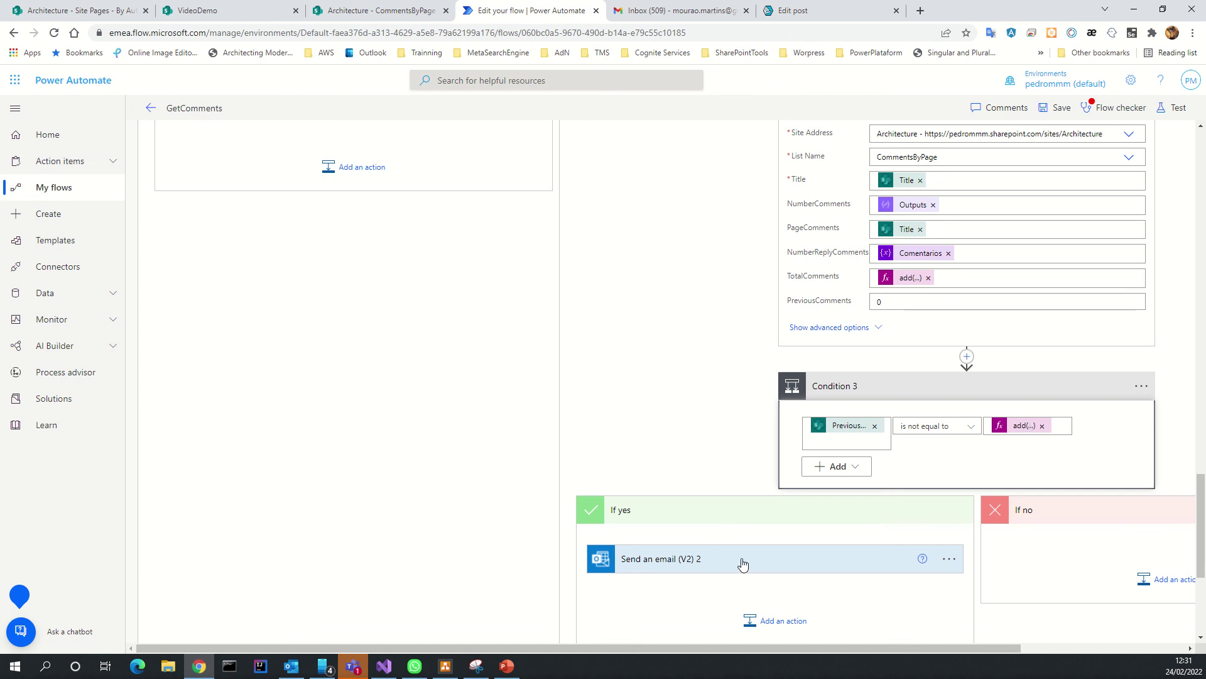
Step: Expand Apply to each 3 in the If yes branch and review the Update item fields and the Condition 2 comparison
scroll(608, 544, up, 8)
scroll(462, 481, down, 3)
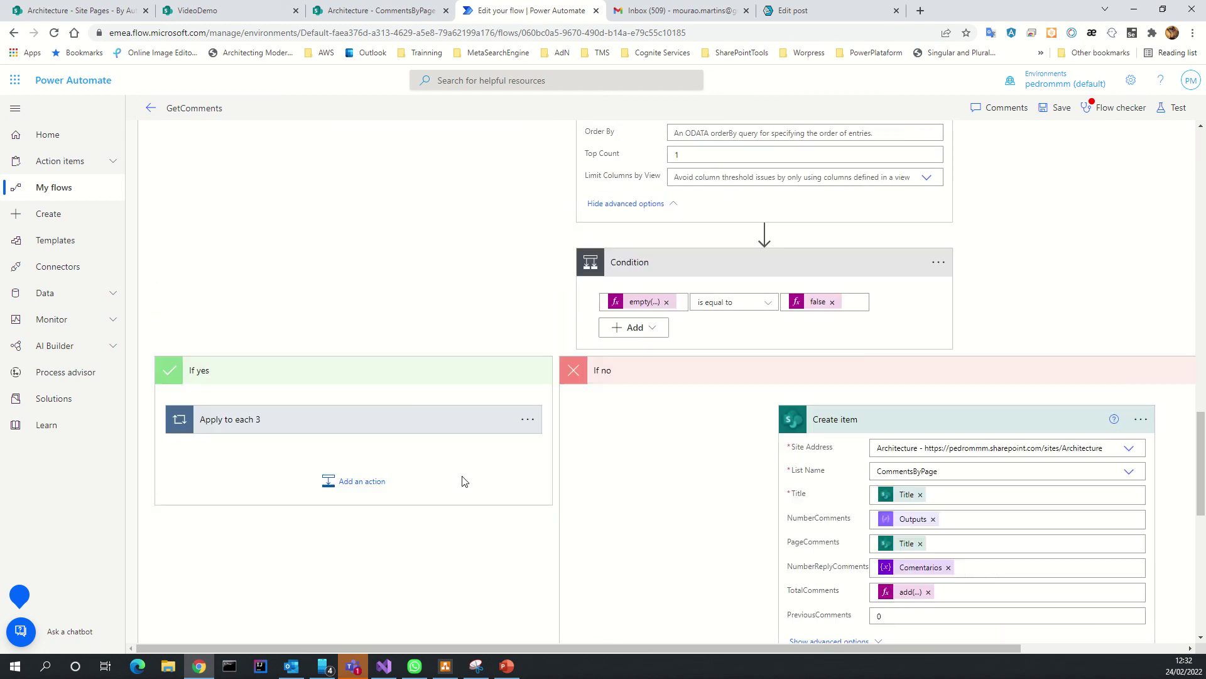
click(397, 419)
scroll(396, 418, down, 3)
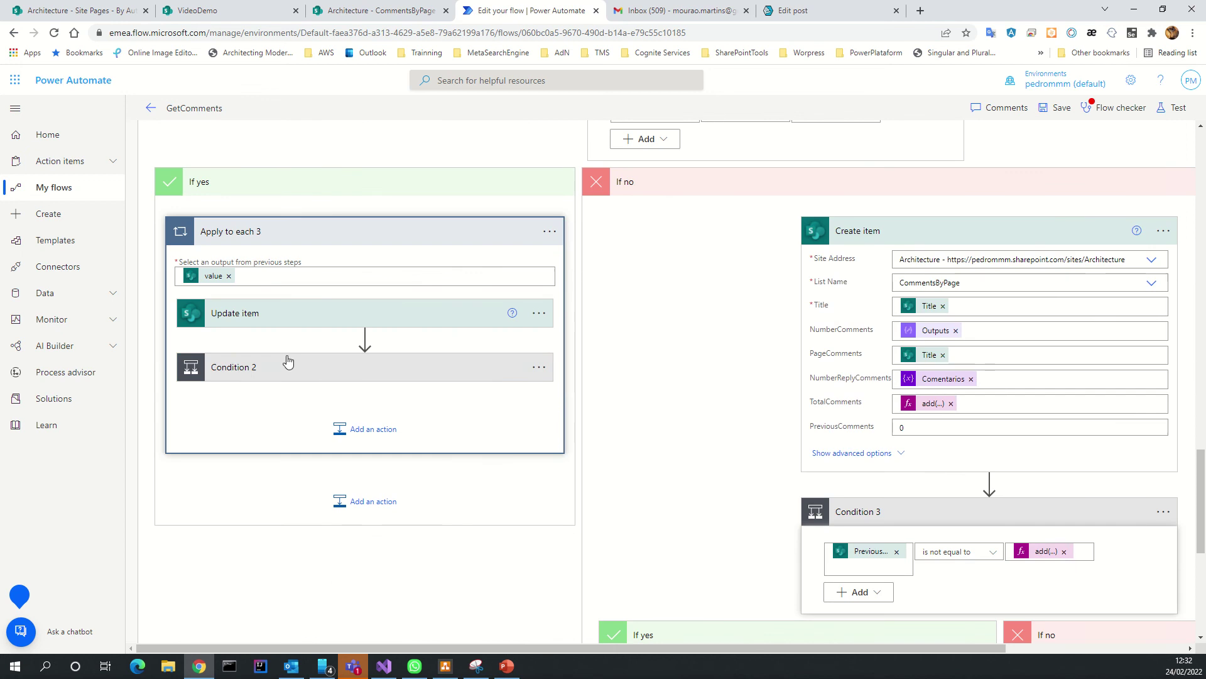
click(284, 328)
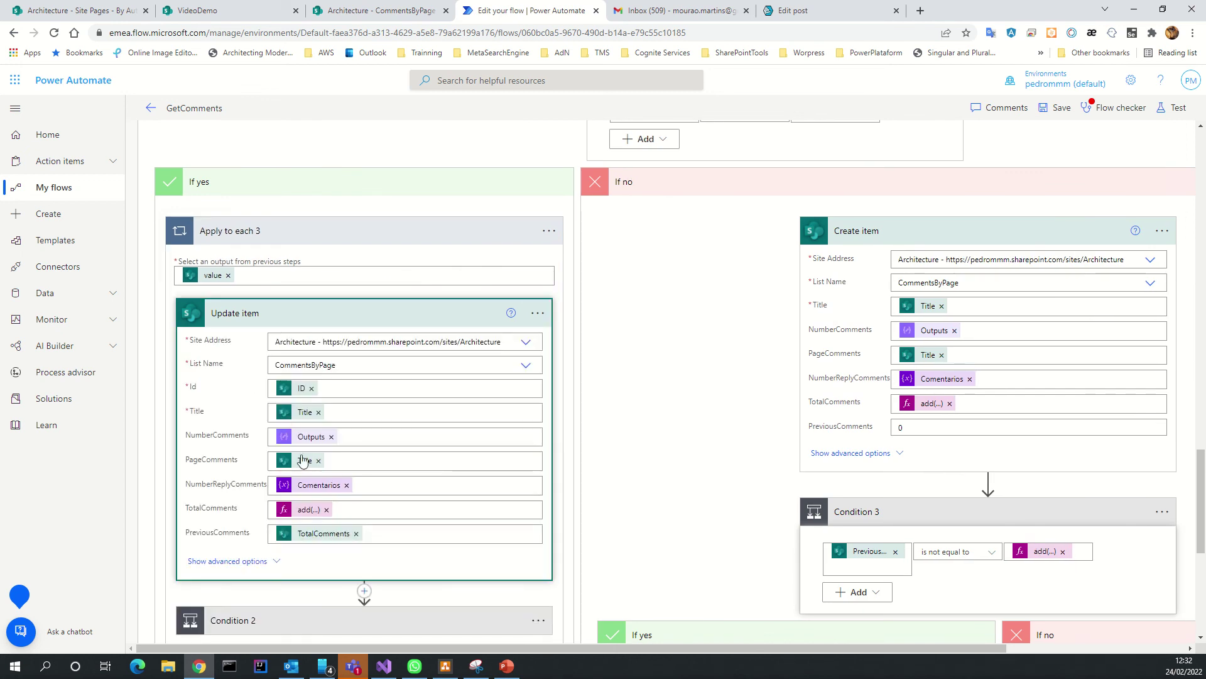
scroll(214, 465, down, 3)
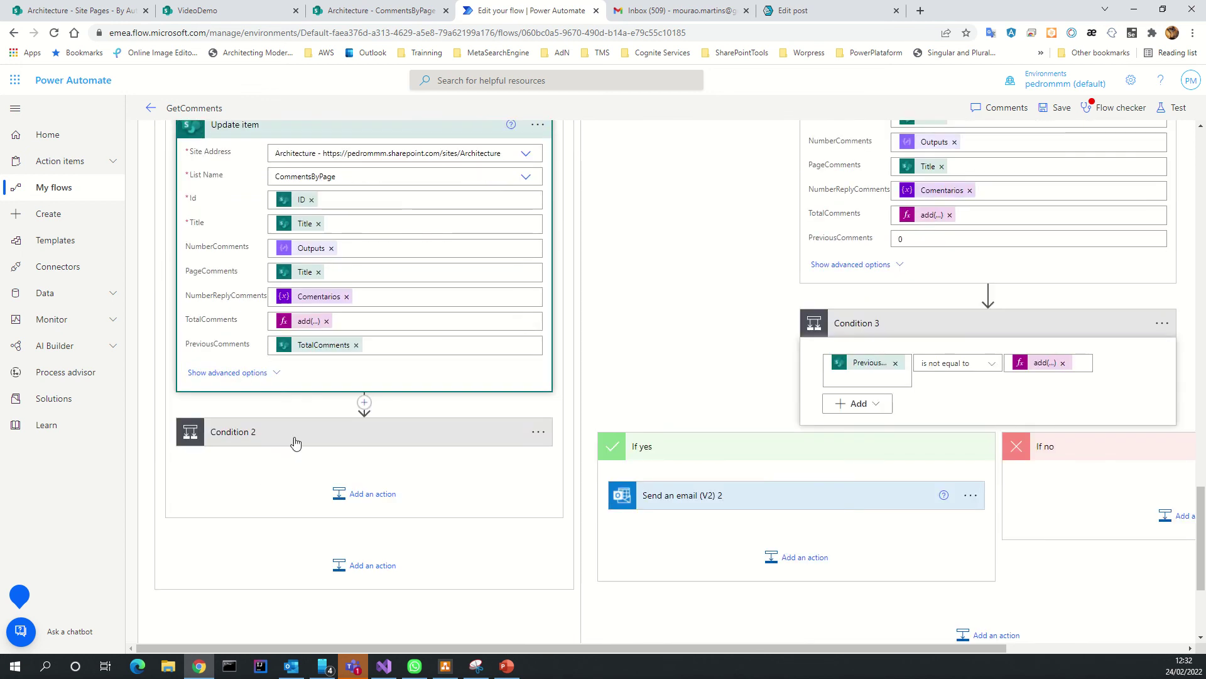
click(293, 442)
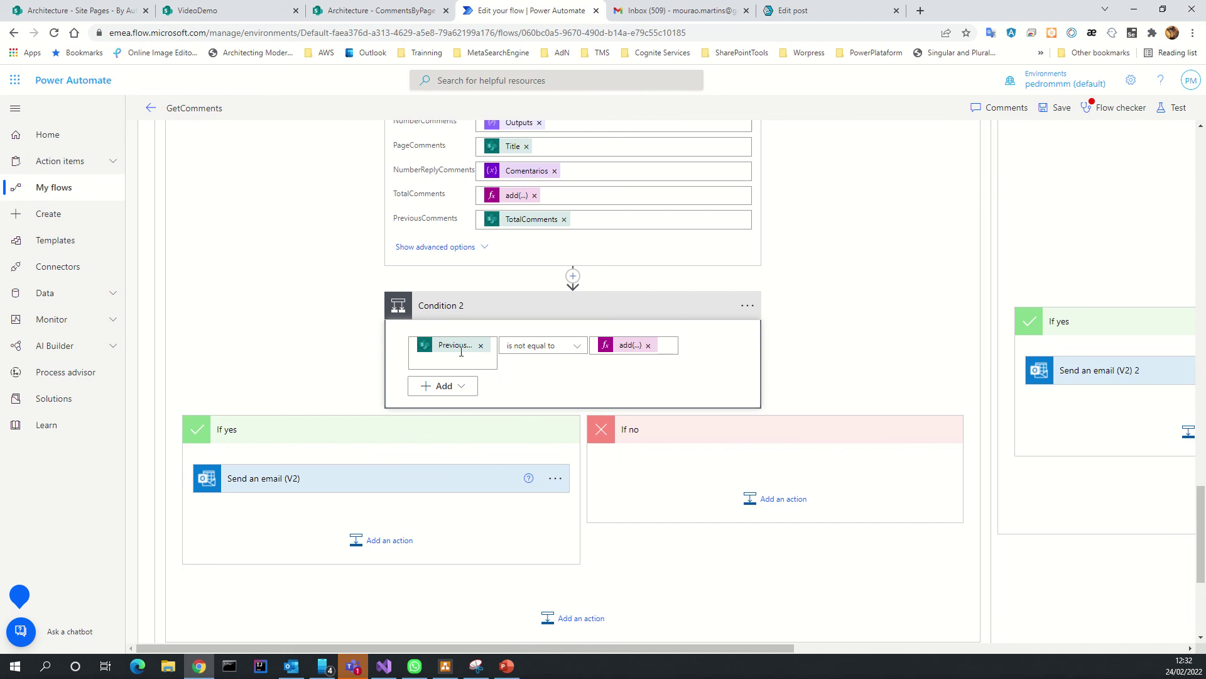
scroll(355, 528, up, 3)
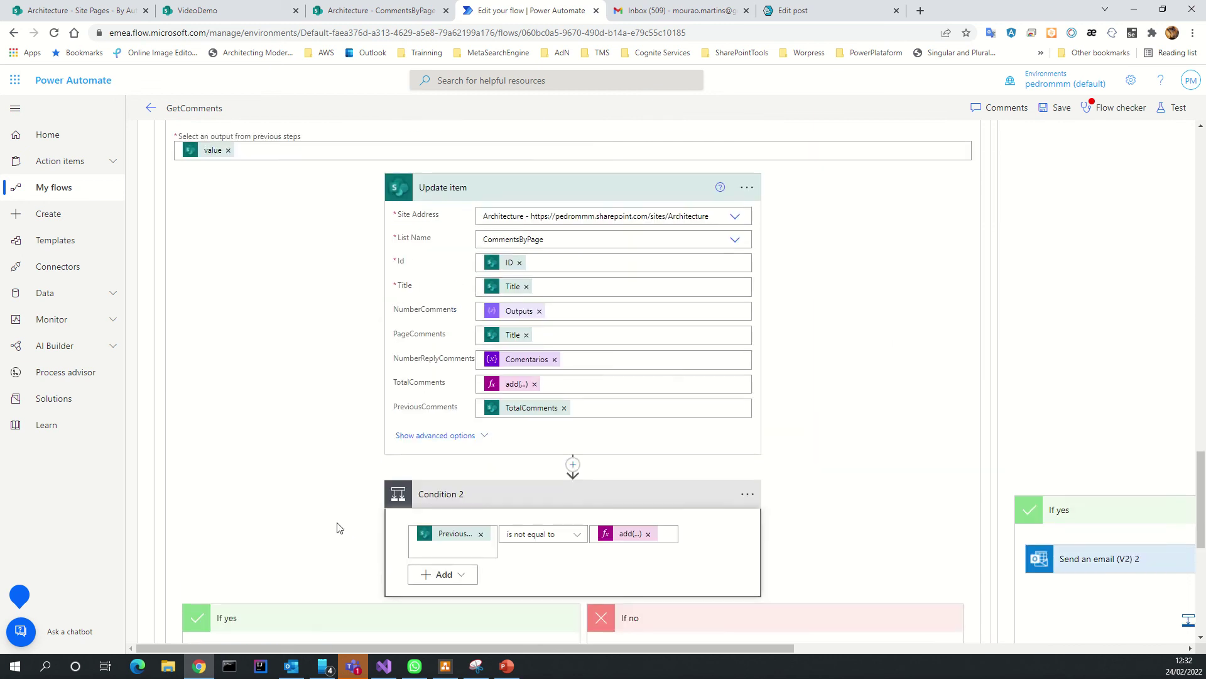
scroll(338, 528, up, 3)
scroll(313, 484, up, 3)
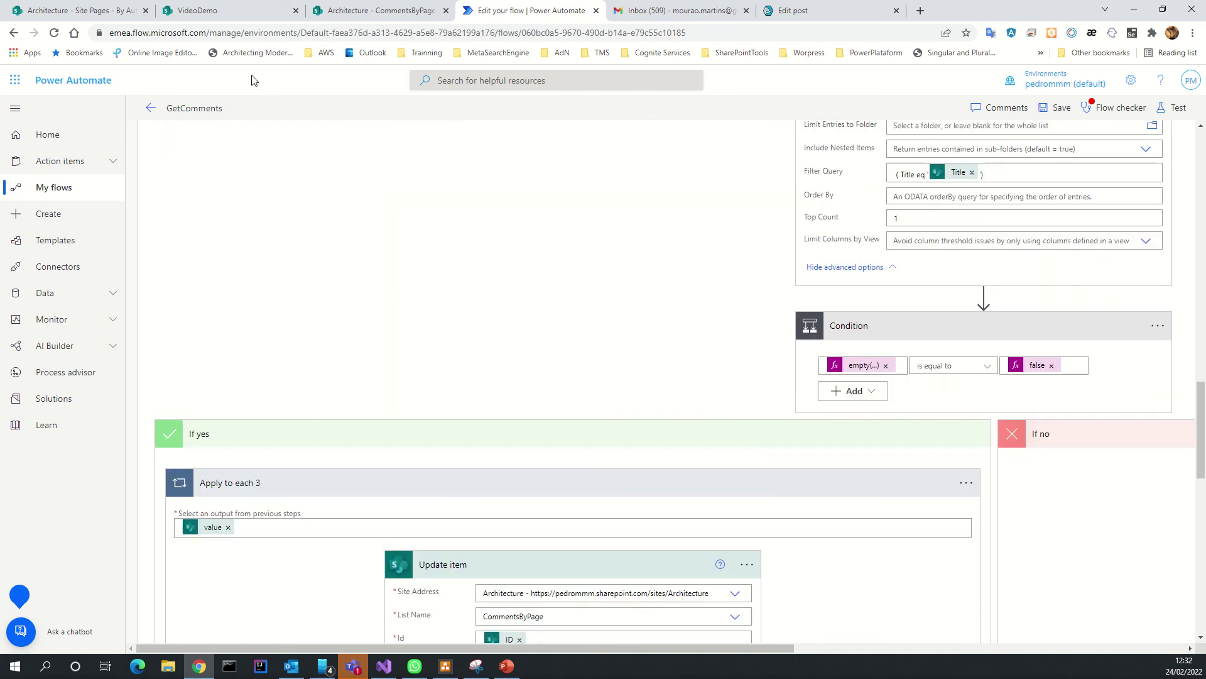
Step: Create a new Site Page named TestVideoDemo in the Architecture site's Pages library, publish it and dismiss the page promotion options
click(368, 10)
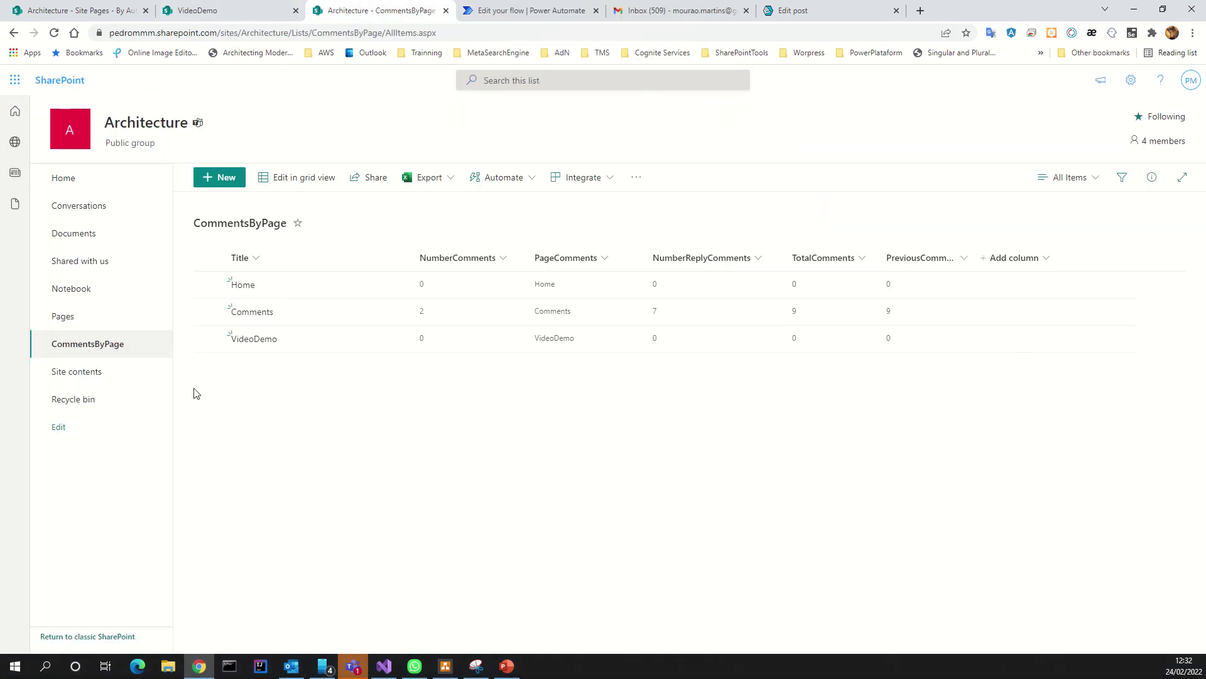
click(64, 322)
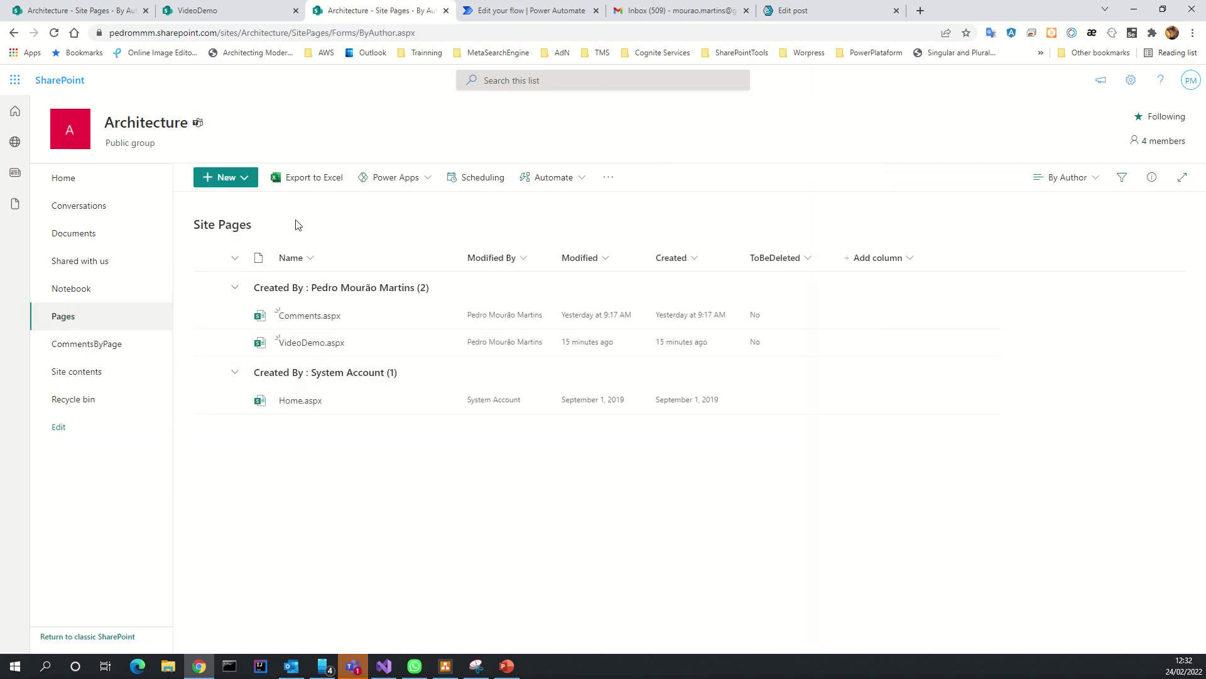
click(235, 181)
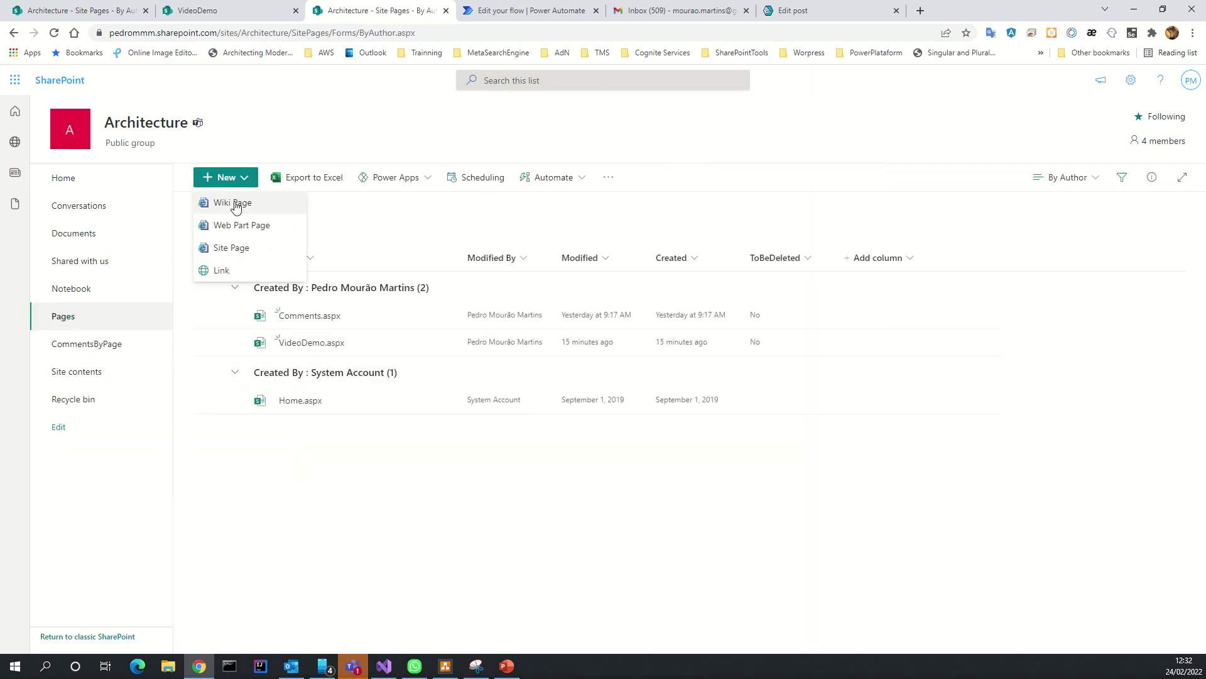
click(228, 248)
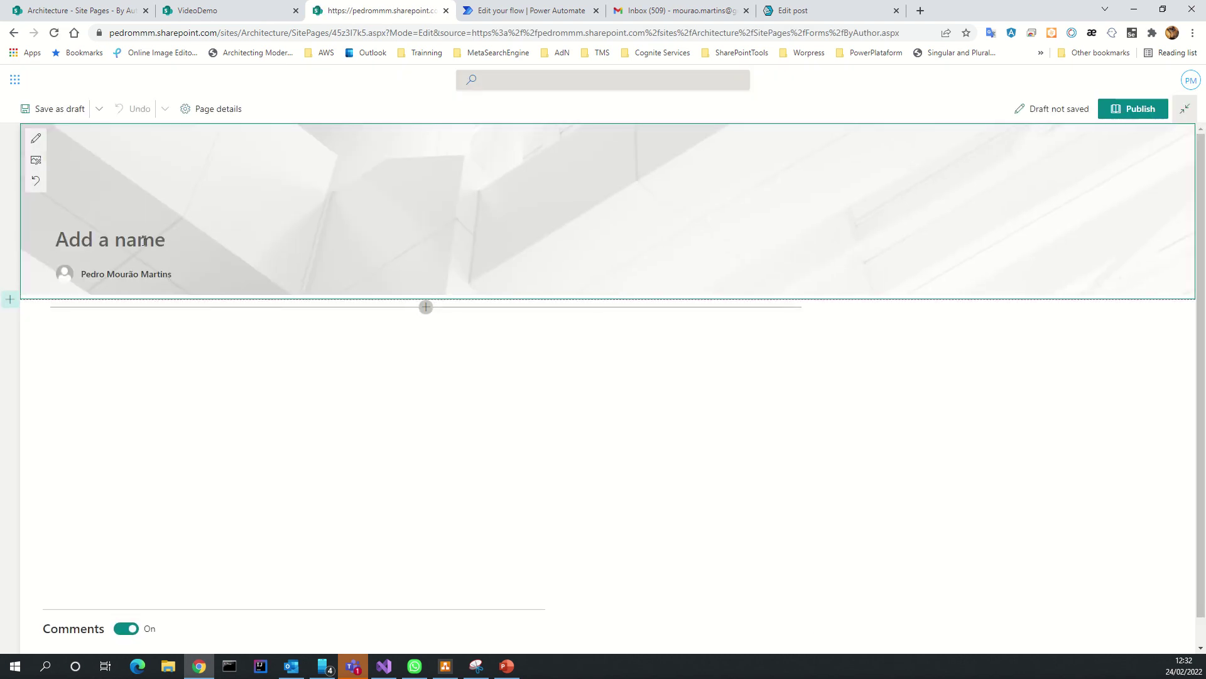
text(TesteV)
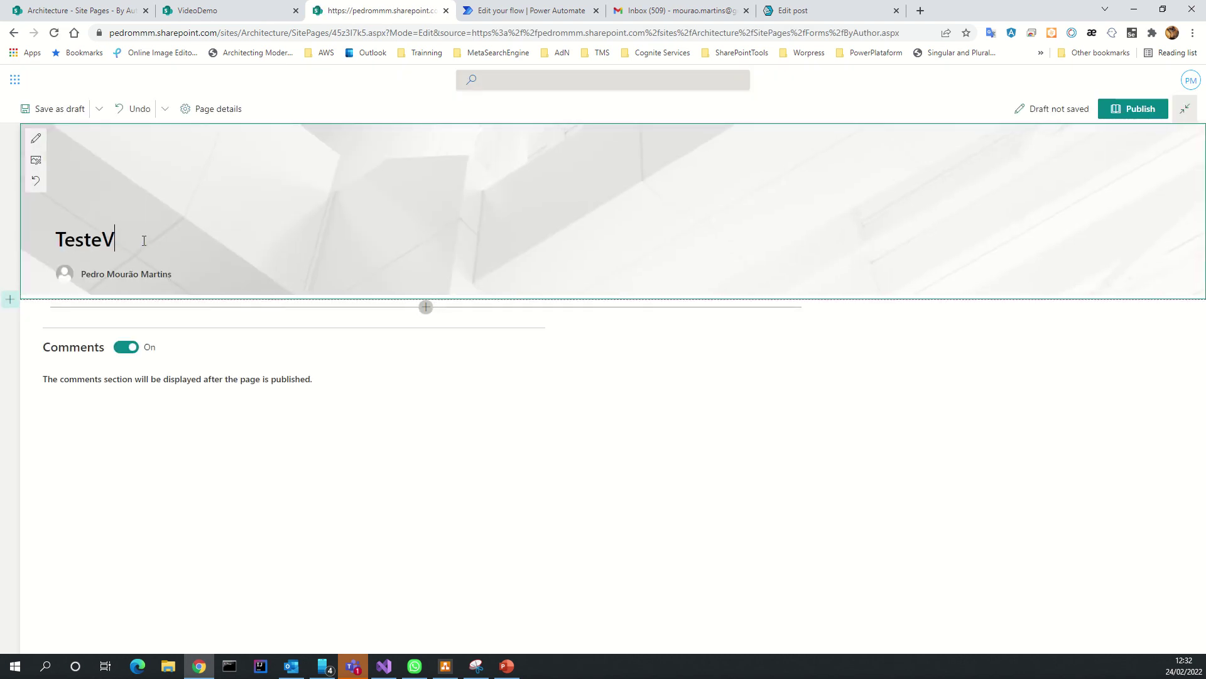
text(ideoD)
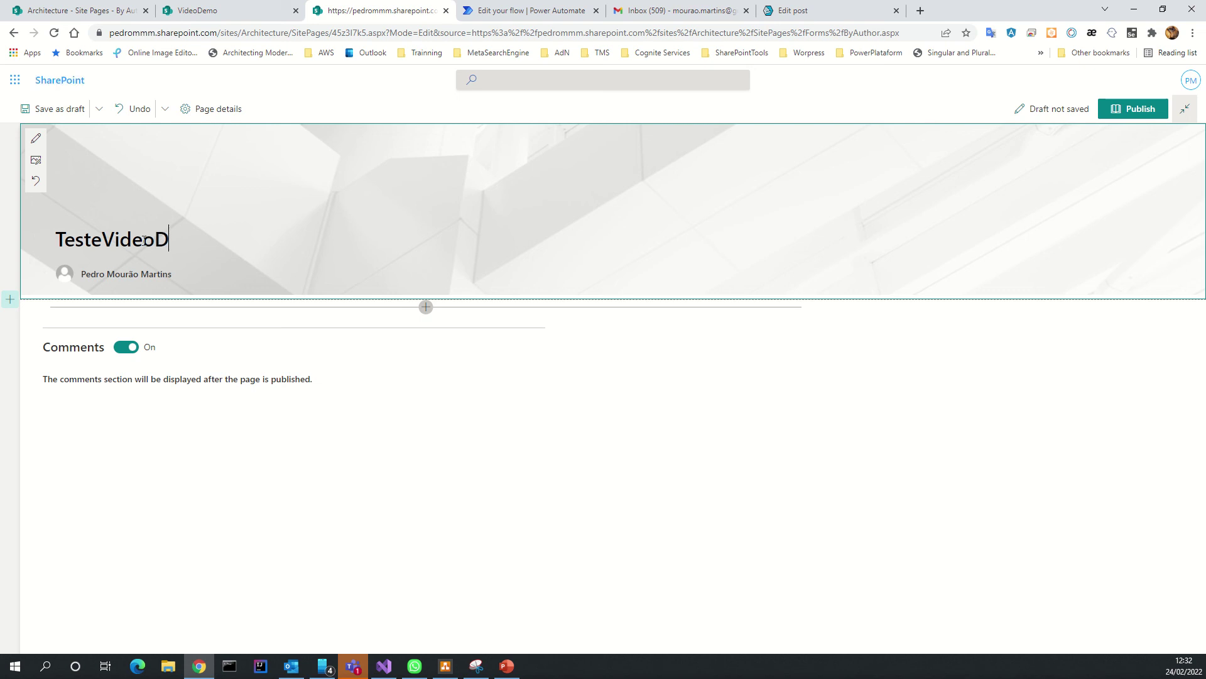
text(emo)
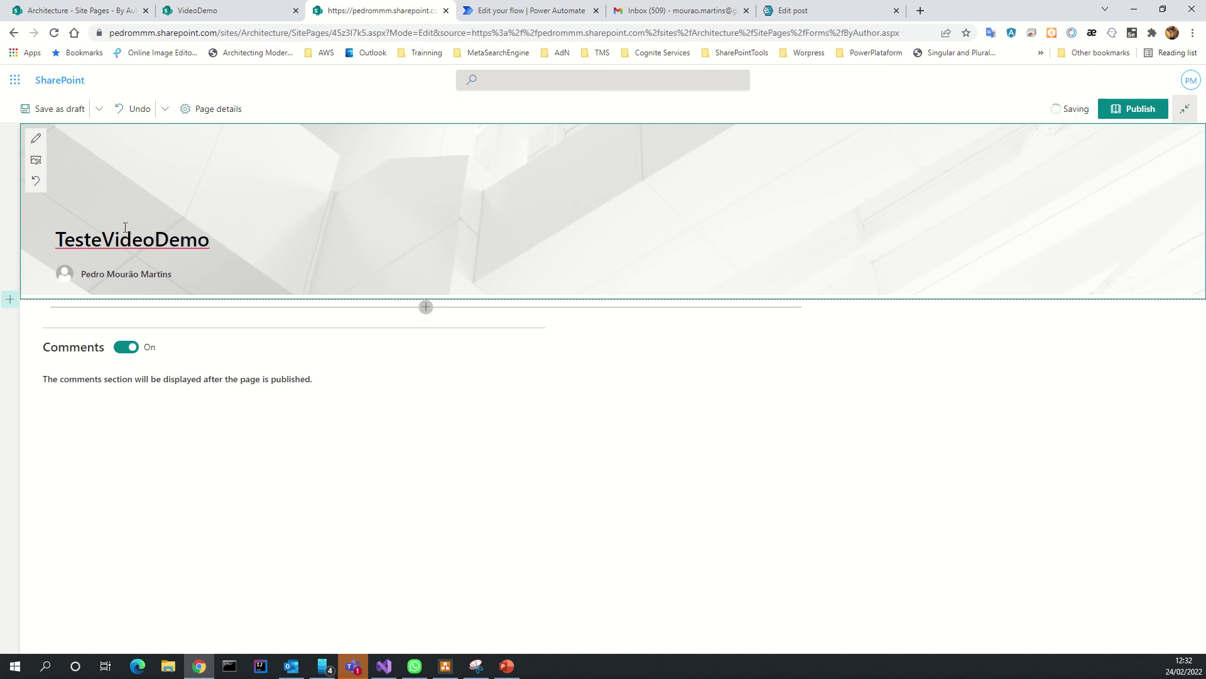
key(BackSpace)
click(1123, 105)
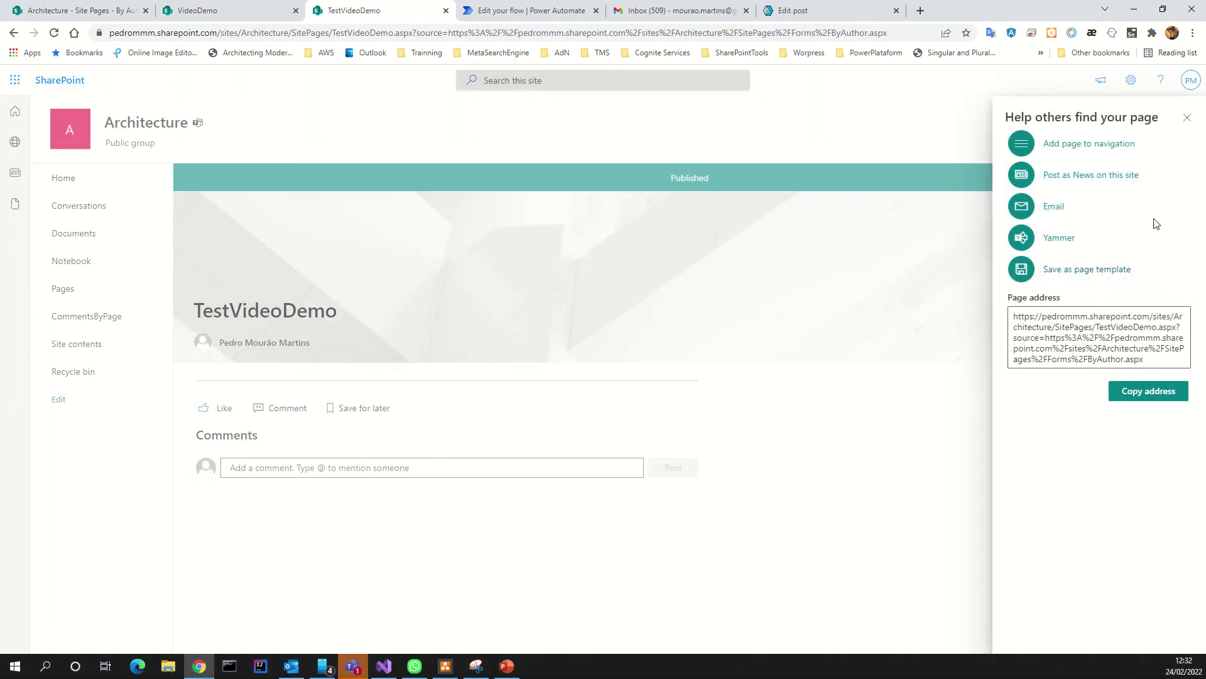
click(1186, 117)
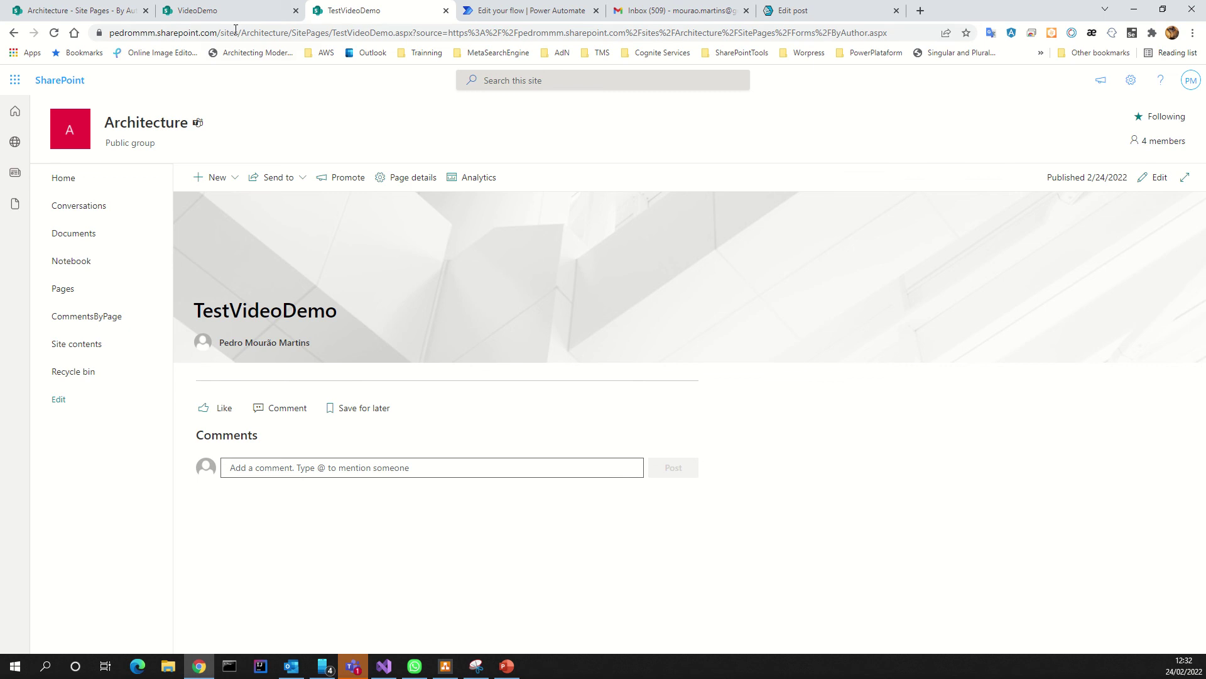
Step: Leave the GetComments flow editor in Power Automate and open the run options from the flow's details page
click(479, 9)
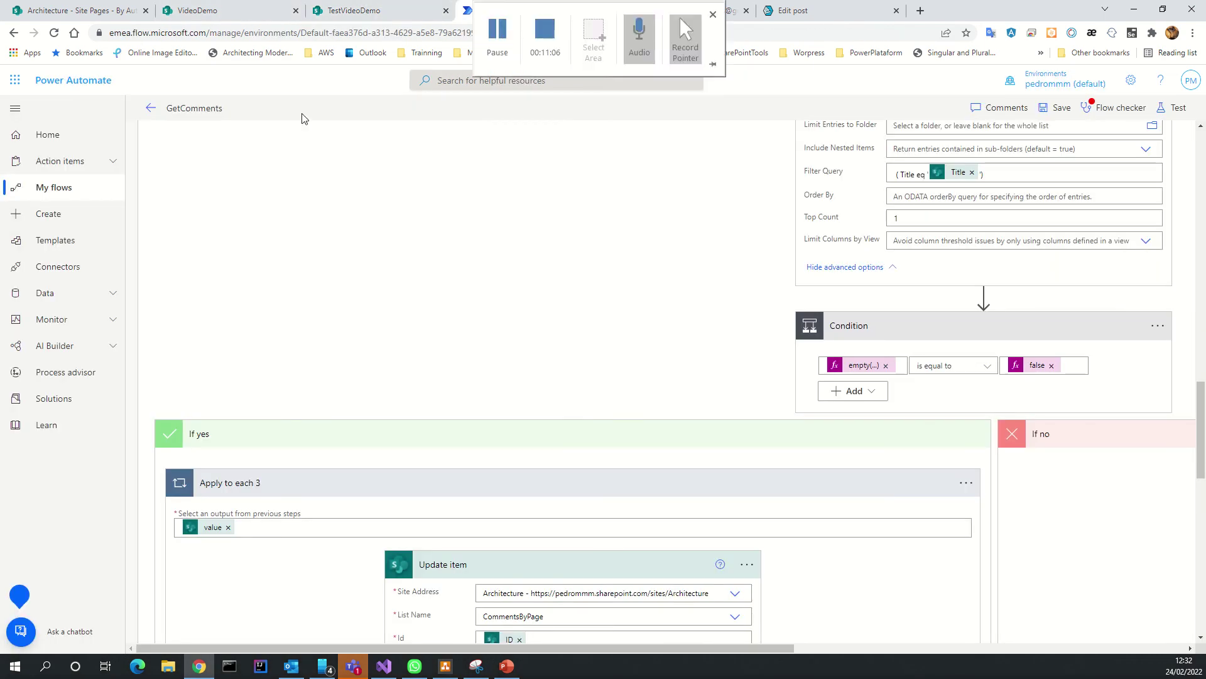
click(154, 108)
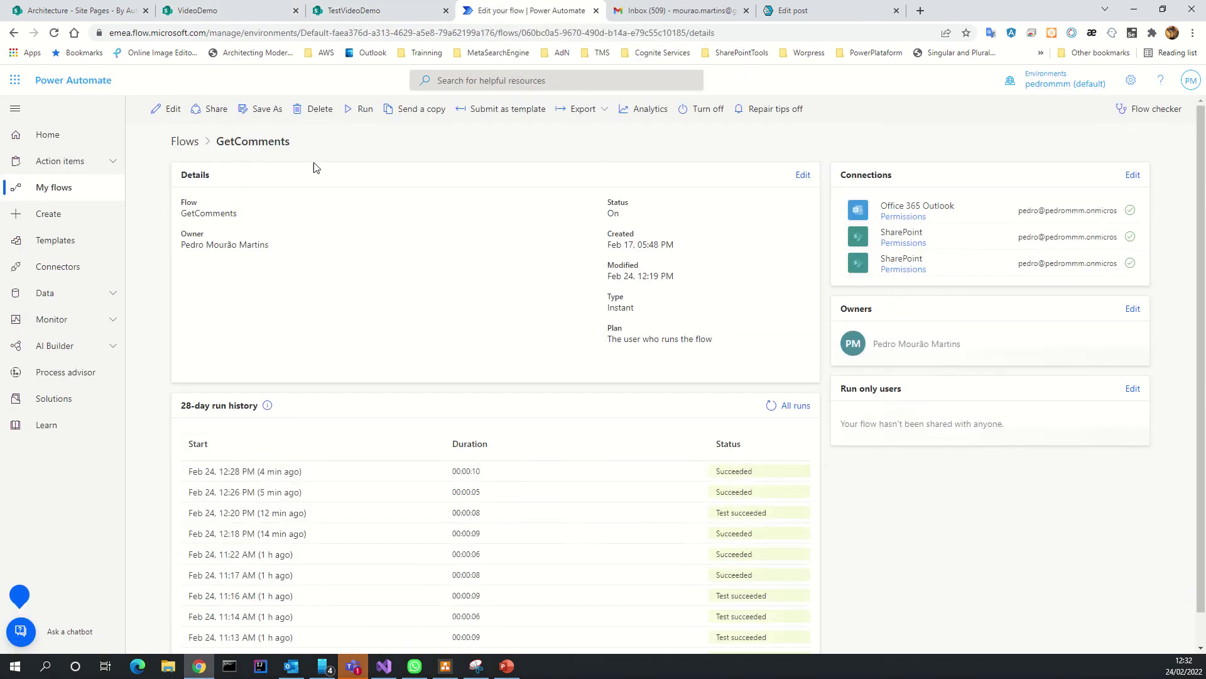
click(346, 111)
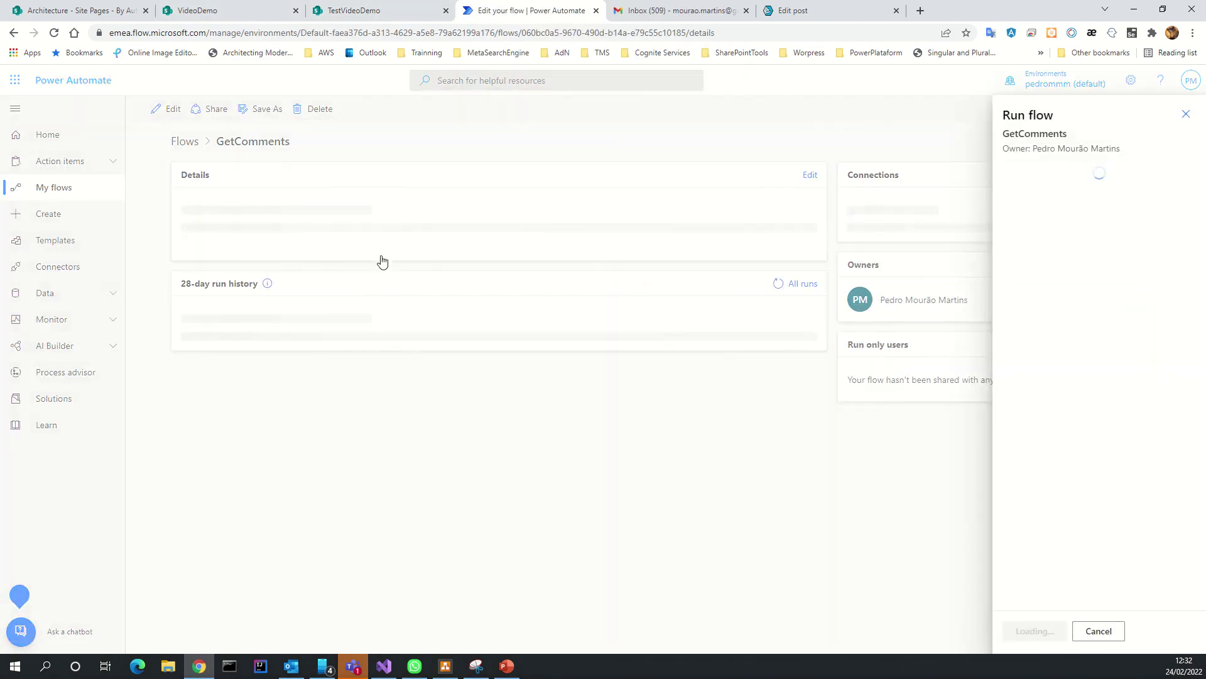
Step: Open and refresh the CommentsByPage list in SharePoint to check its entries before the run, and return to GetComments in Power Automate
click(356, 10)
click(254, 12)
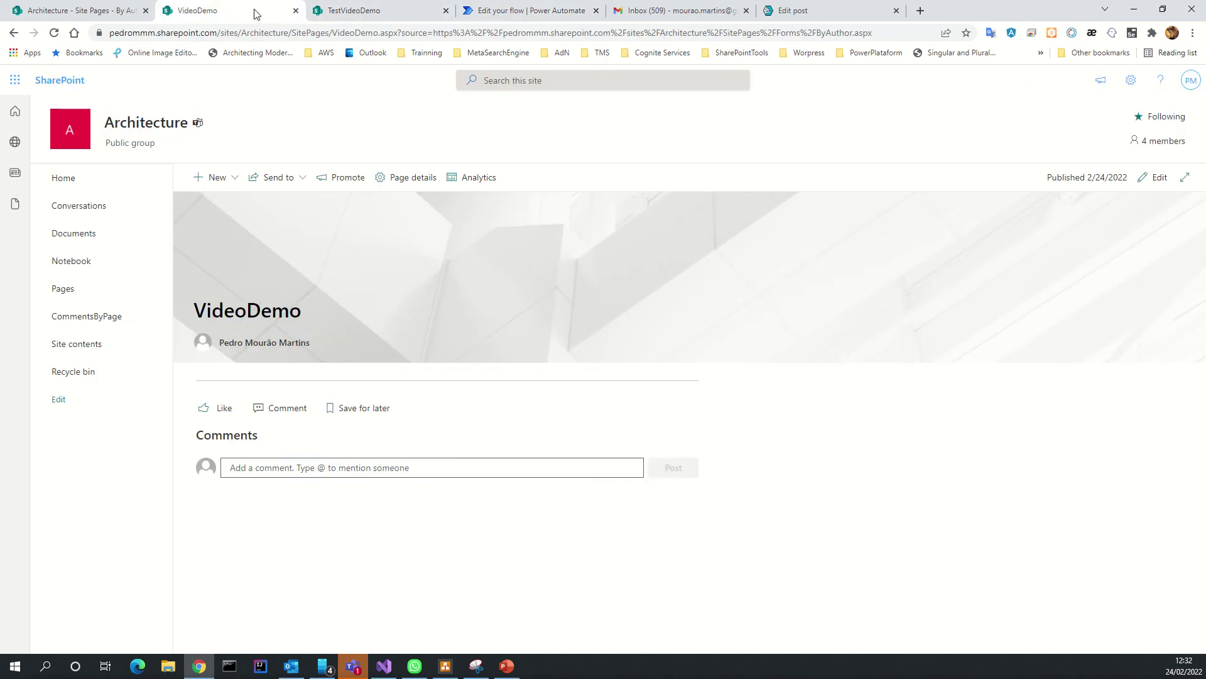
click(108, 9)
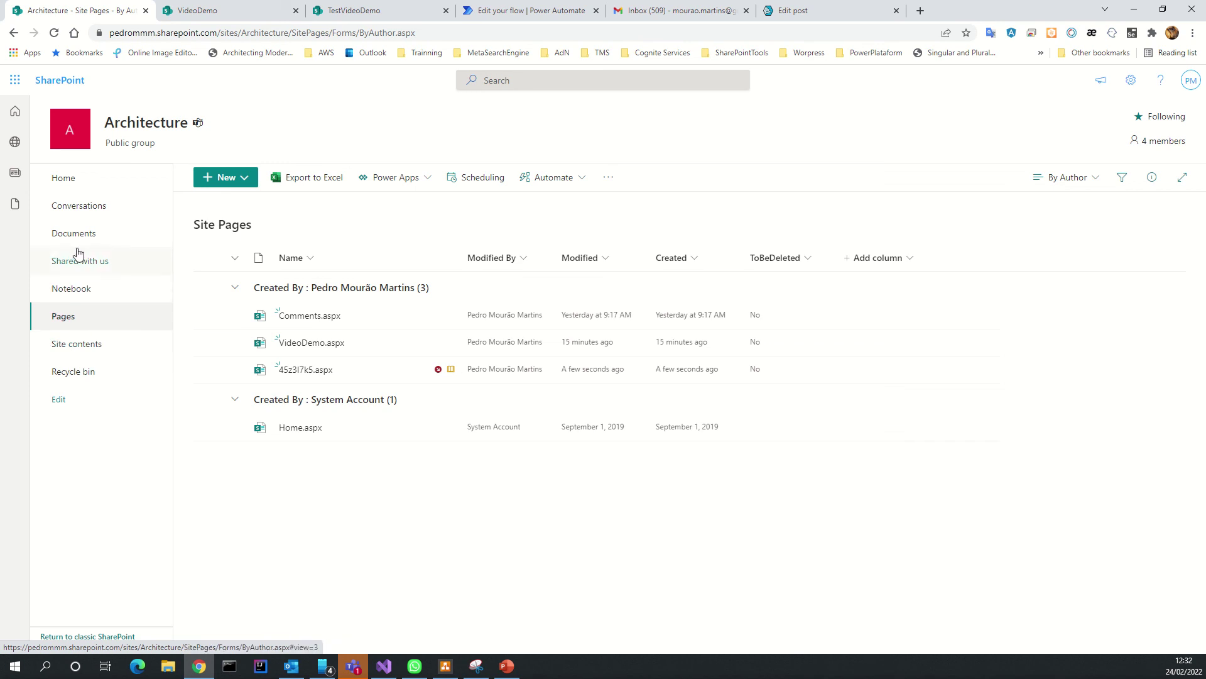
click(368, 11)
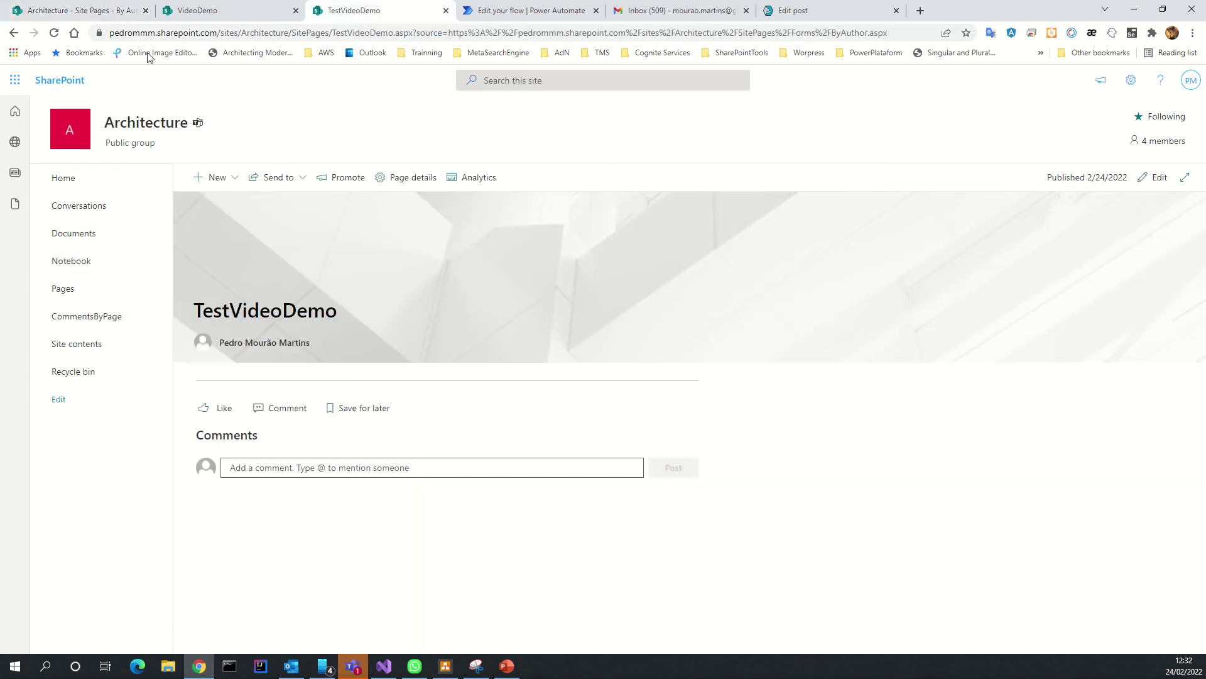
click(14, 32)
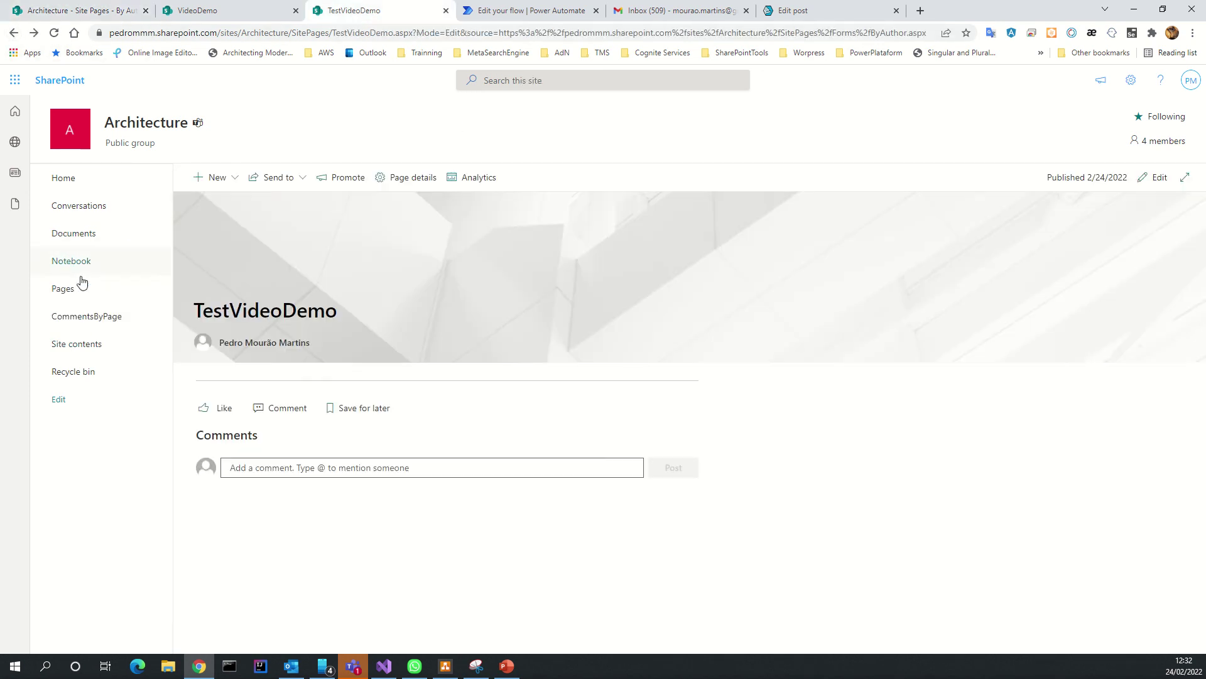
click(74, 322)
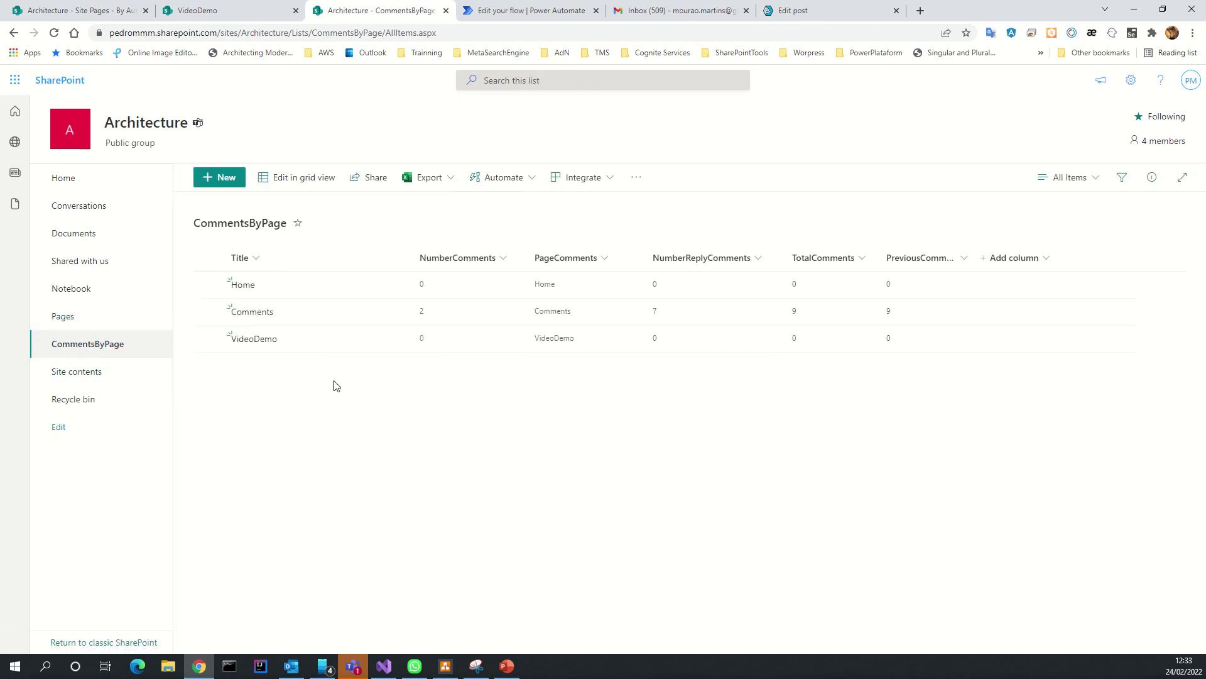
click(54, 33)
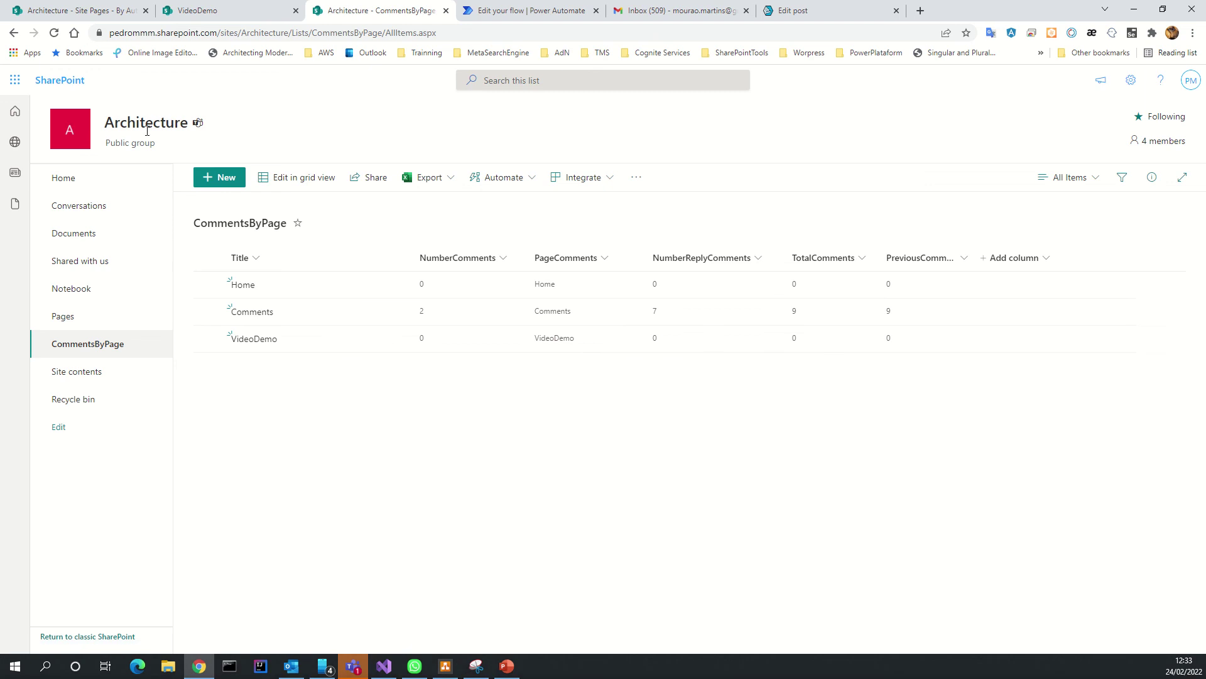
click(488, 12)
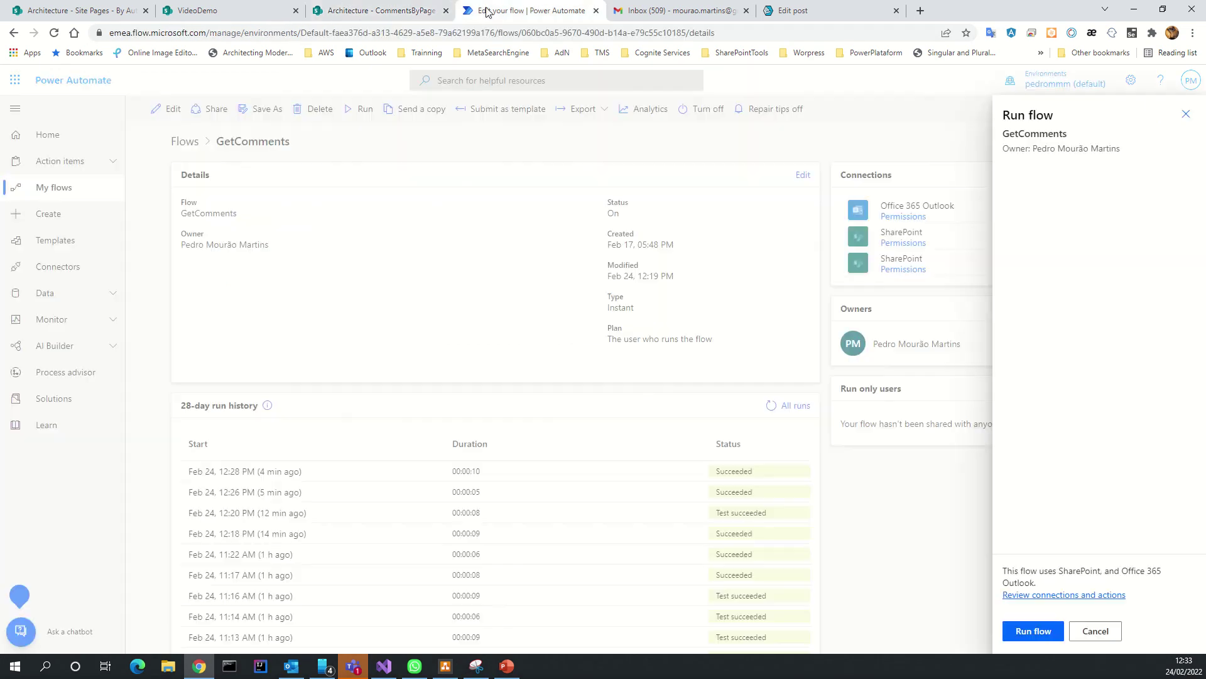
Step: Run the GetComments flow and dismiss the run confirmation to return to its details page
click(1030, 632)
click(1030, 632)
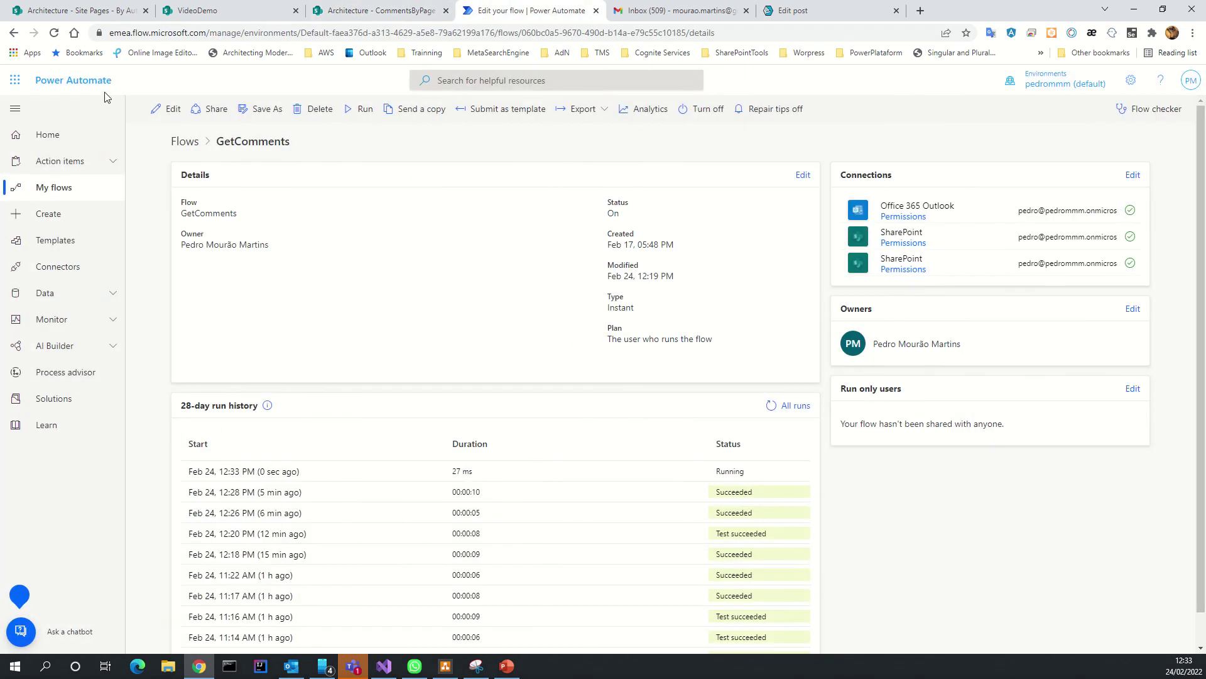
Step: Switch to the CommentsByPage list in SharePoint, refresh it until the flow's new entry loads, and select the TestVideoDemo item to check its comment counts
click(358, 11)
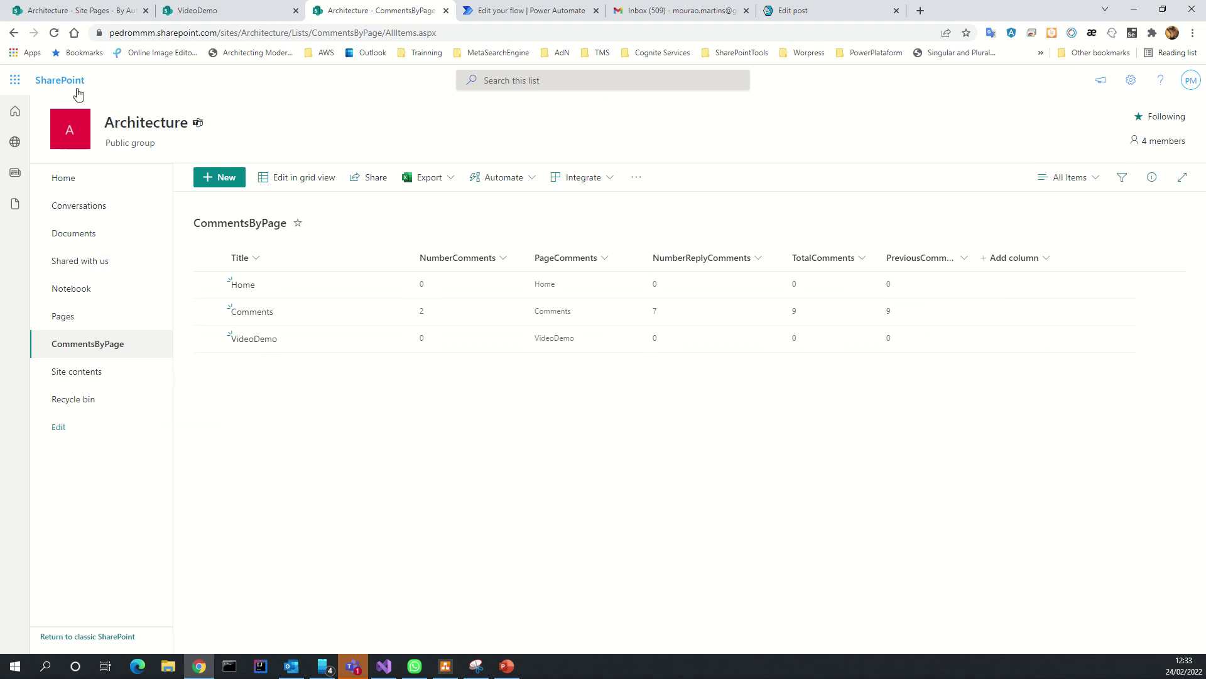
click(54, 34)
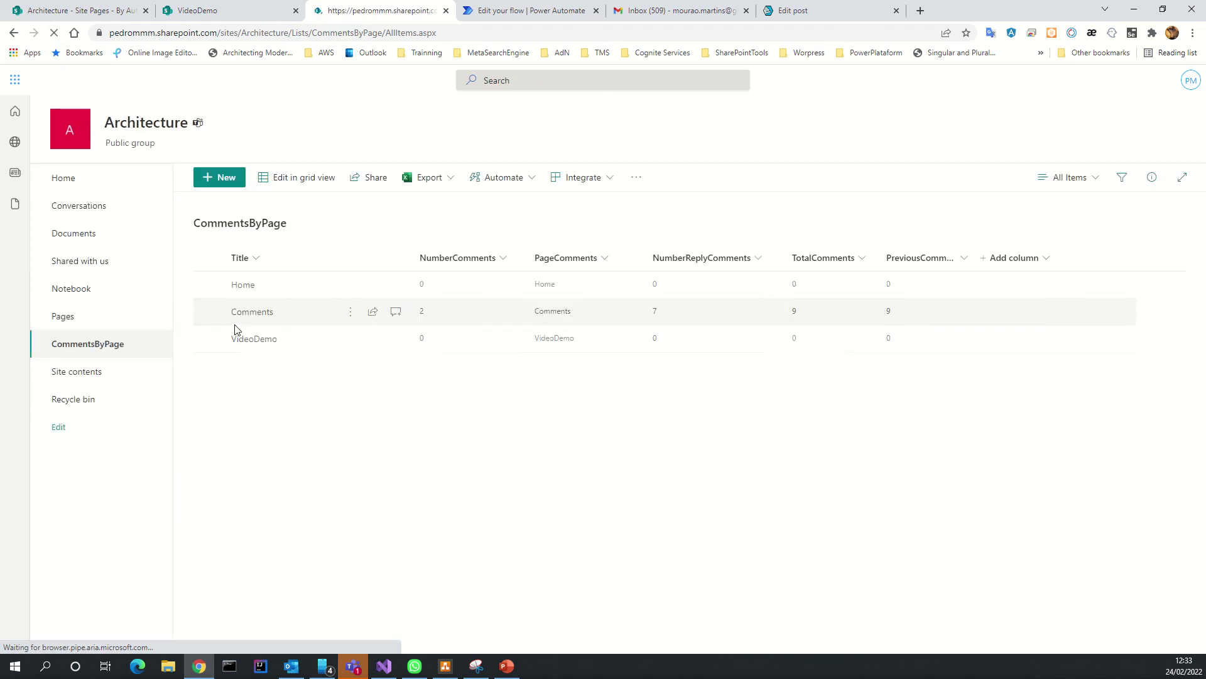
click(54, 34)
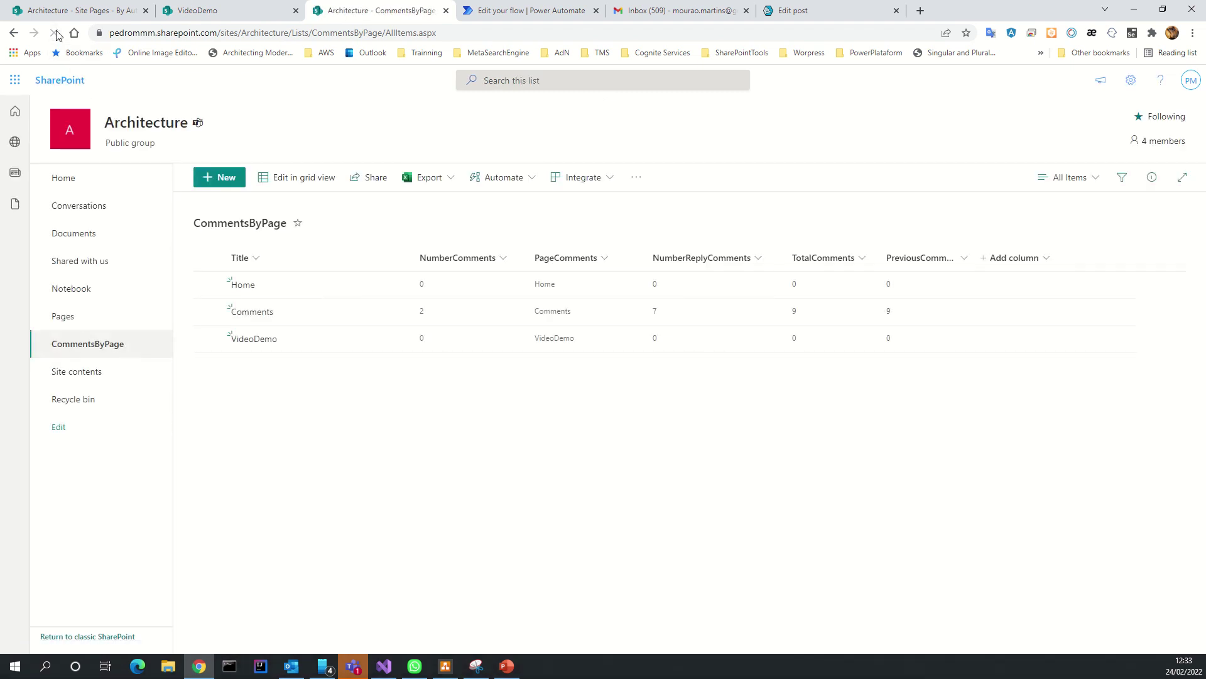
click(55, 34)
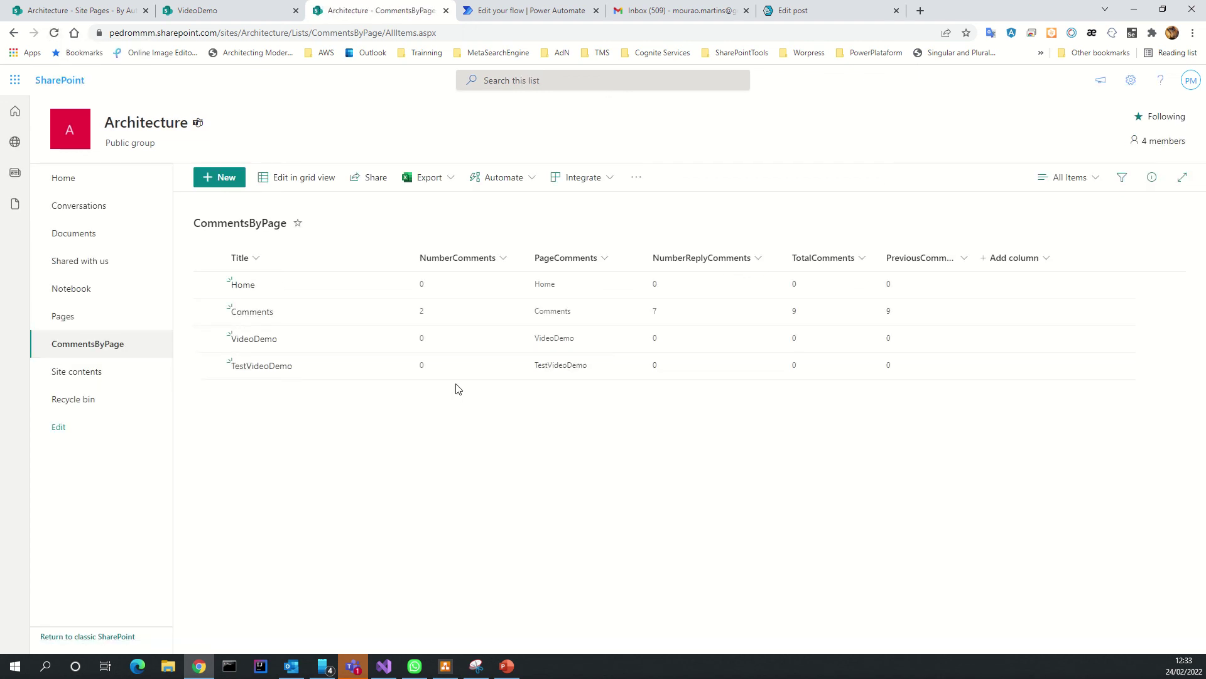
click(643, 368)
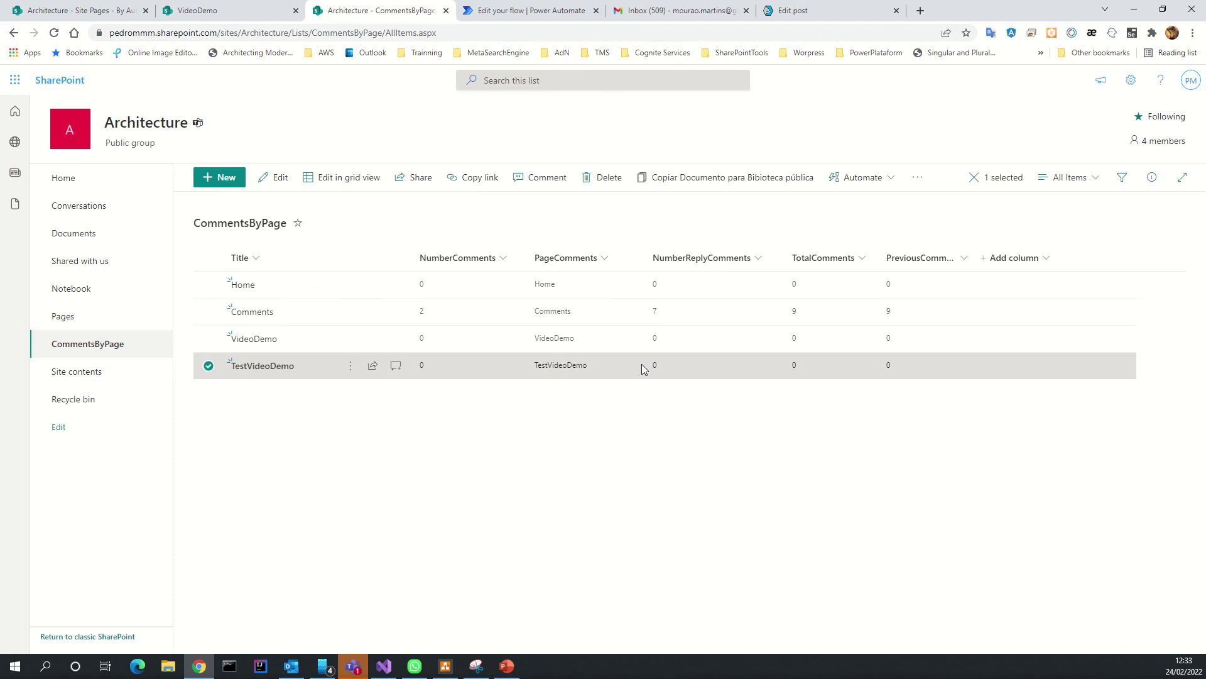